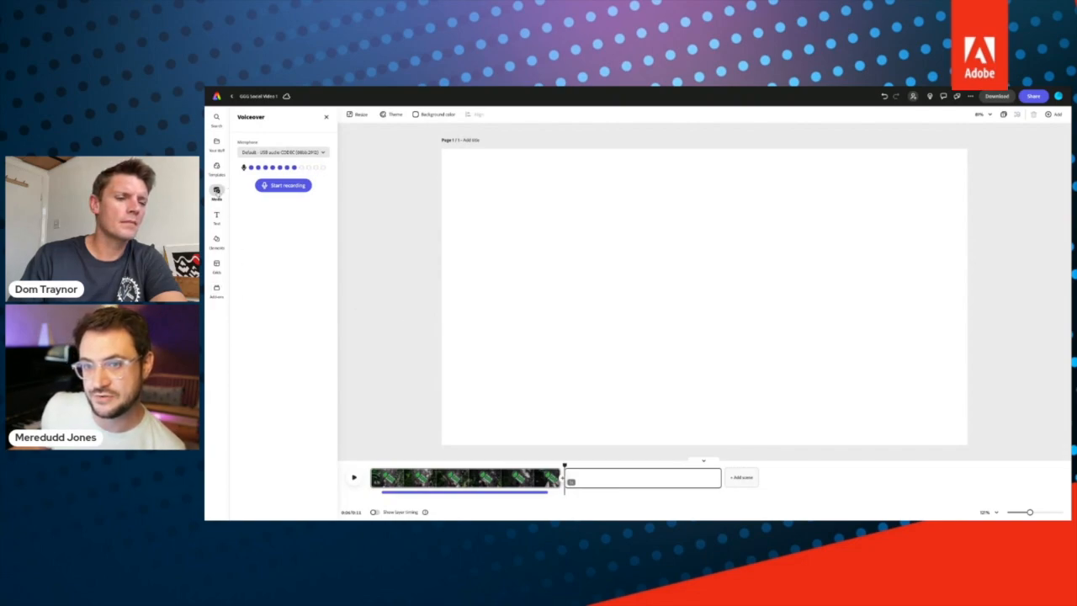
# Step: Add the stock video of a forest-lined river to the empty second scene
pyautogui.click(216, 192)
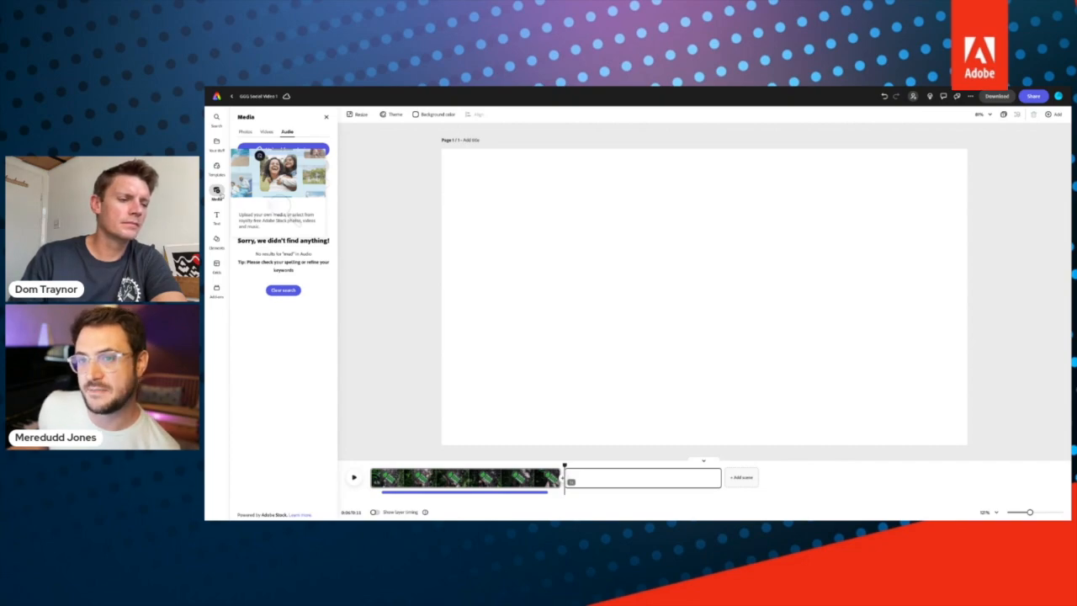
pyautogui.click(266, 131)
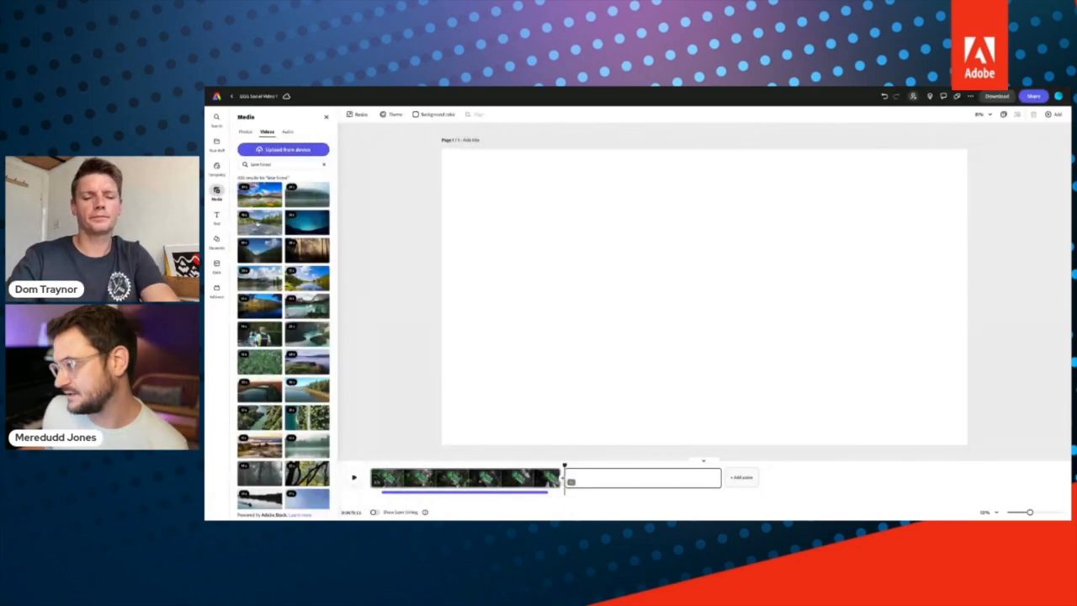
pyautogui.click(258, 224)
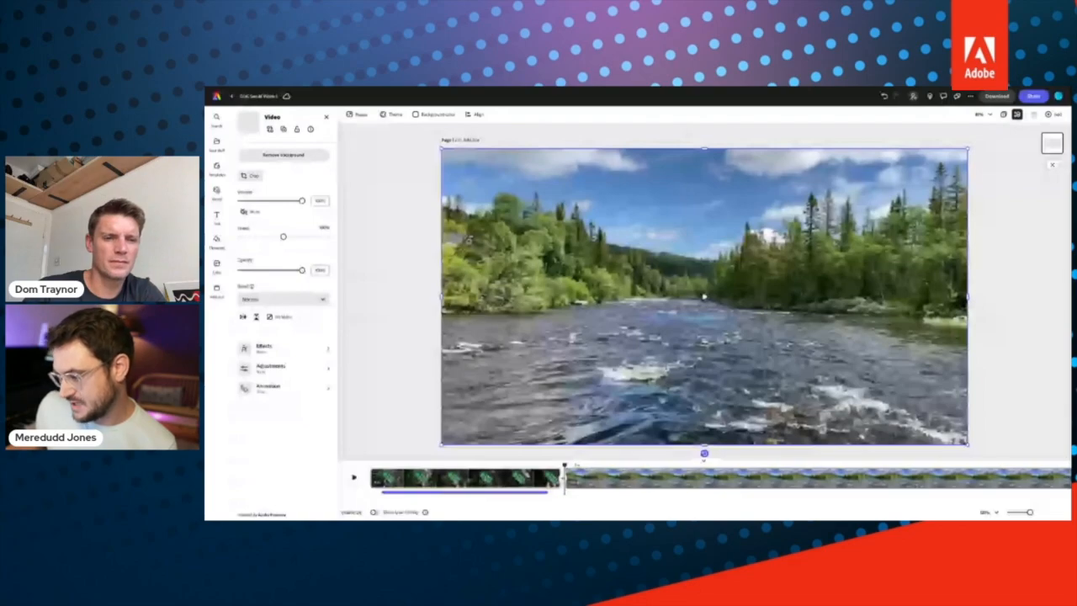
pyautogui.moveTo(565, 465)
pyautogui.mouseDown()
pyautogui.moveTo(581, 465)
pyautogui.moveTo(565, 465)
pyautogui.mouseUp()
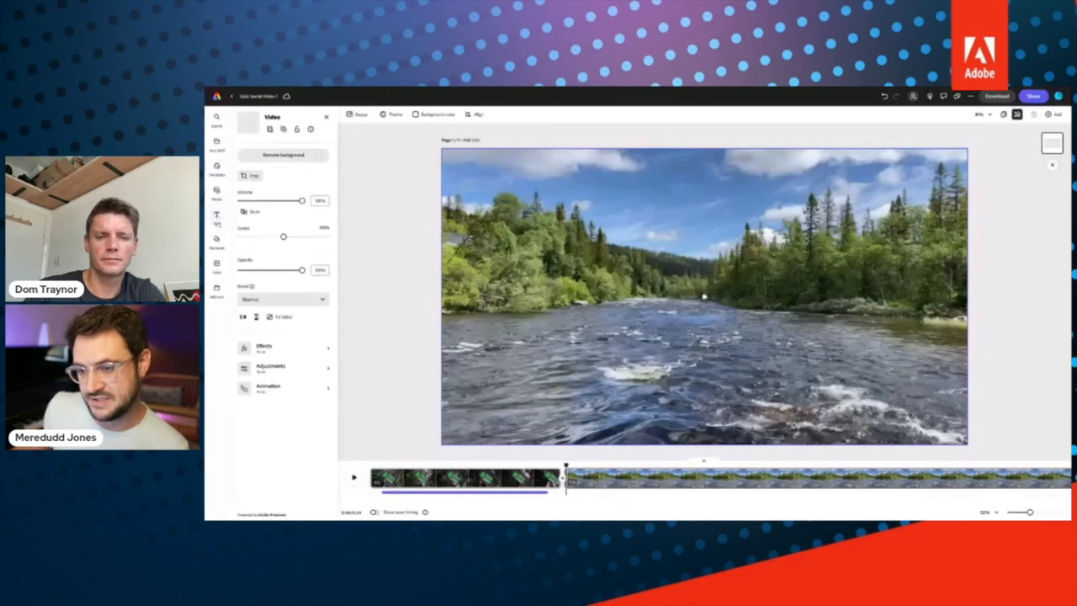
# Step: Add a text box reading "Looking for adventure?" over the river scene
pyautogui.click(217, 217)
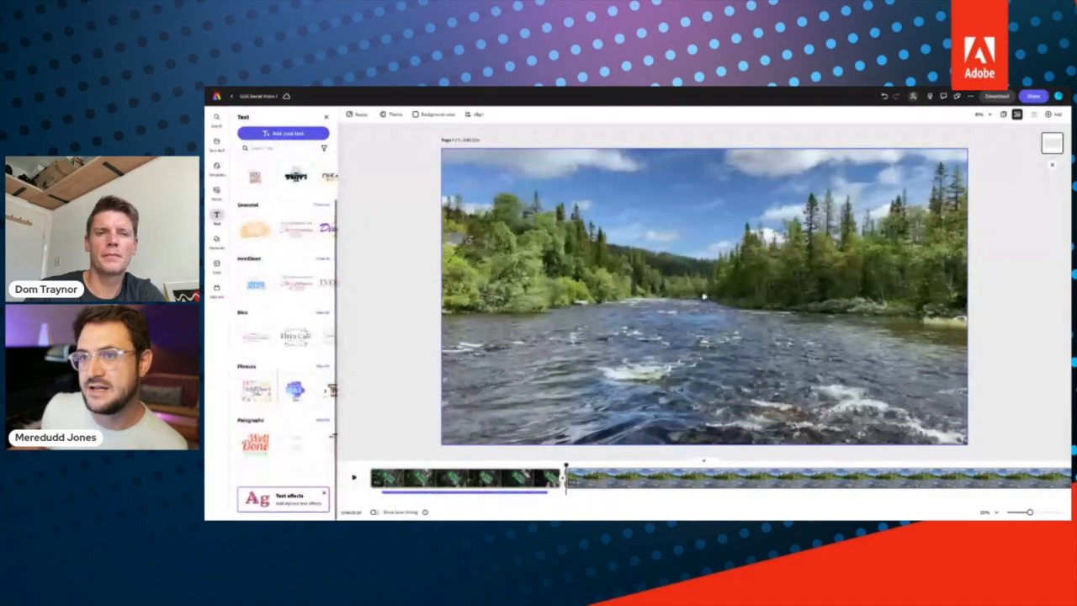
pyautogui.click(283, 133)
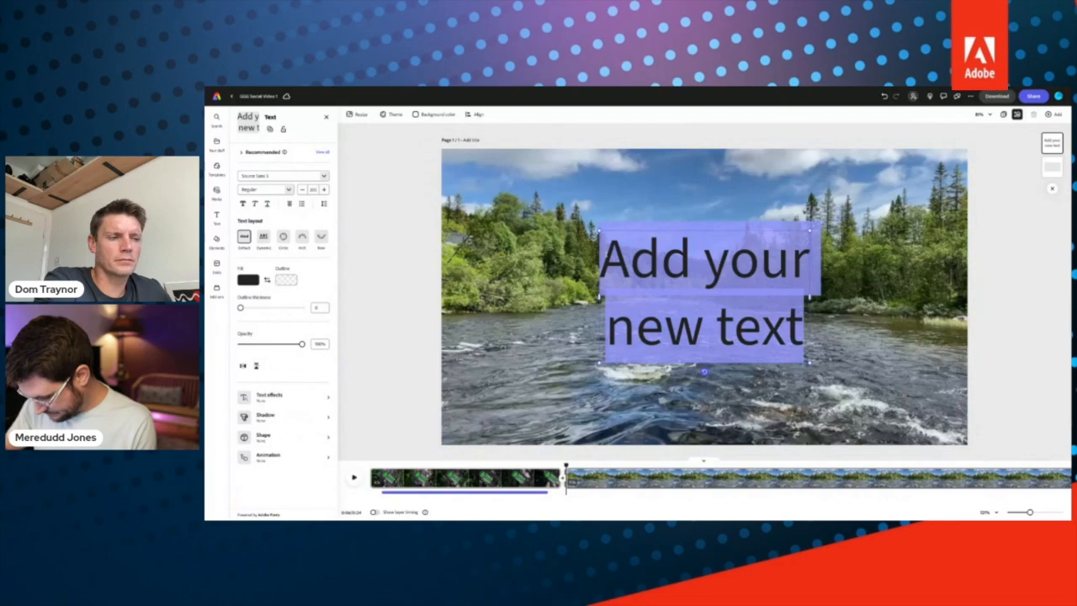
pyautogui.write('Look')
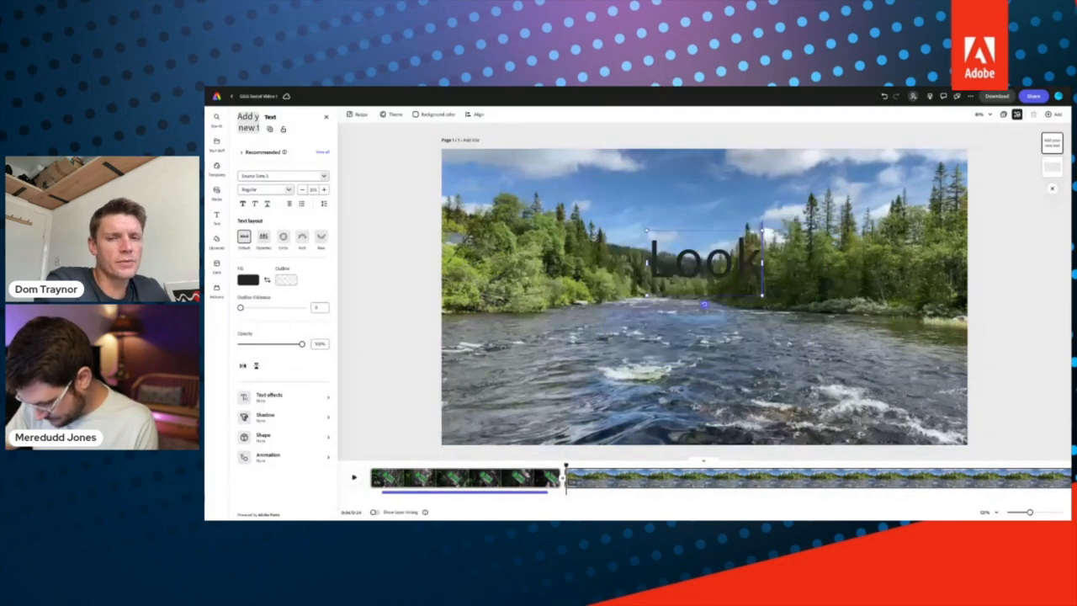
pyautogui.write('ing')
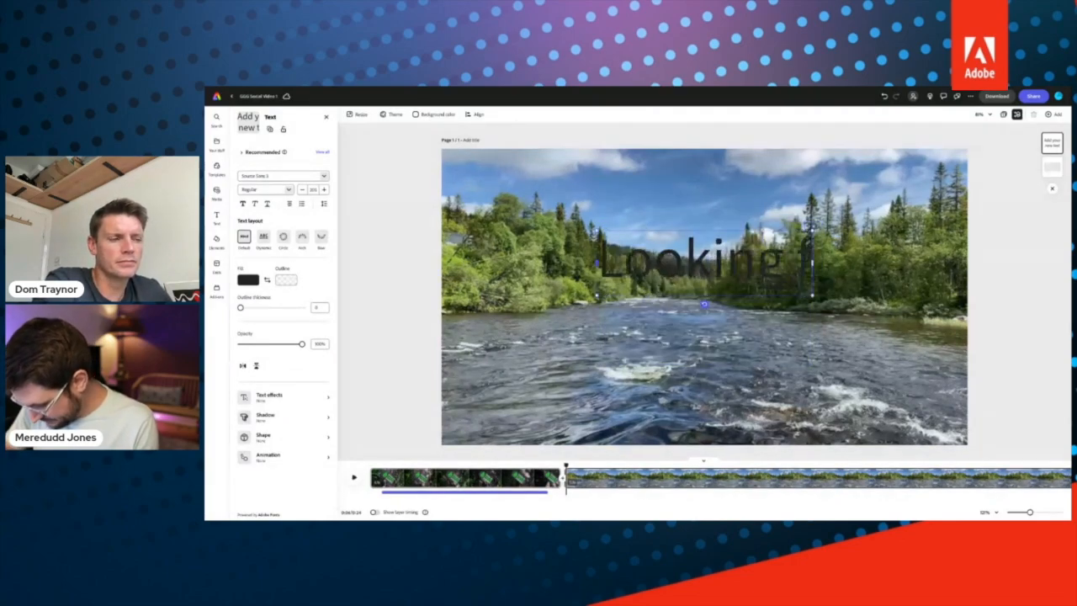
pyautogui.write(' for adventur')
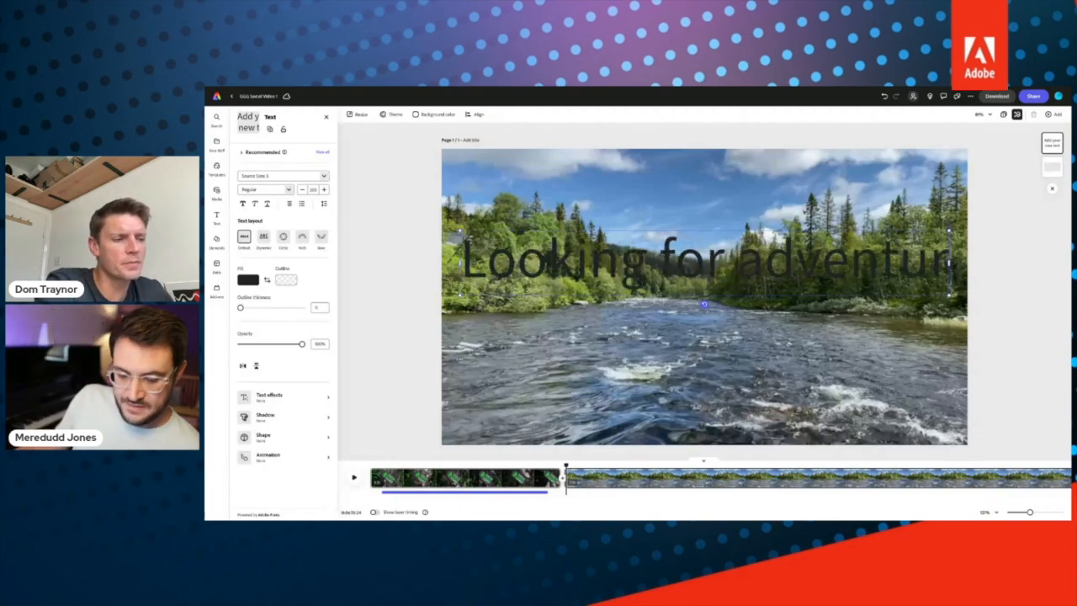
pyautogui.write('e?')
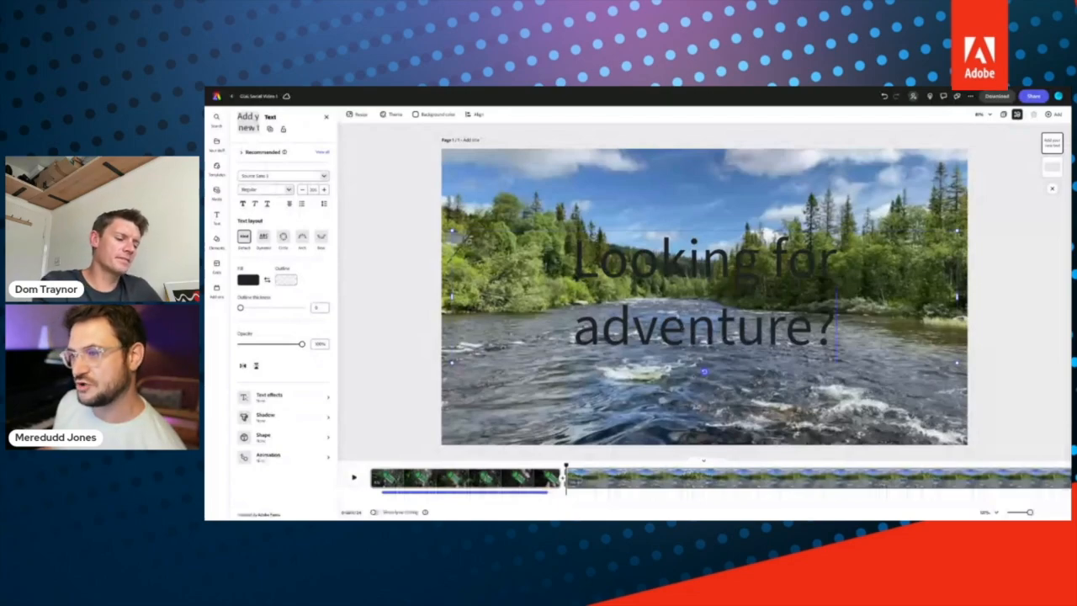
# Step: Widen the headline box to the full frame width on one line and move it to the frame's upper edge
pyautogui.moveTo(957, 363); pyautogui.dragTo(898, 347)
pyautogui.moveTo(658, 255); pyautogui.dragTo(614, 254)
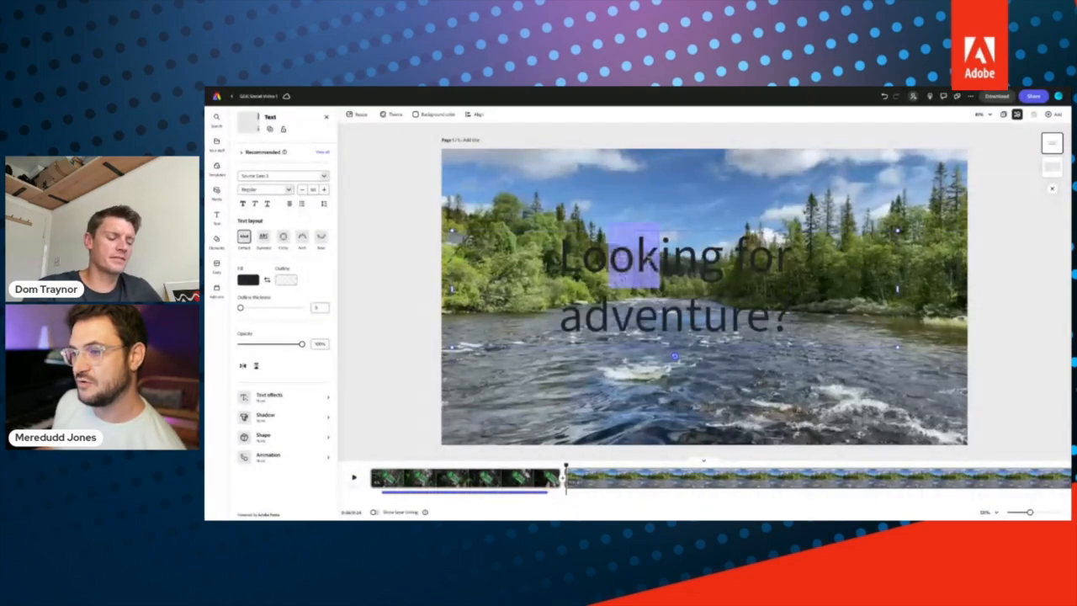
pyautogui.click(412, 219)
pyautogui.click(412, 219)
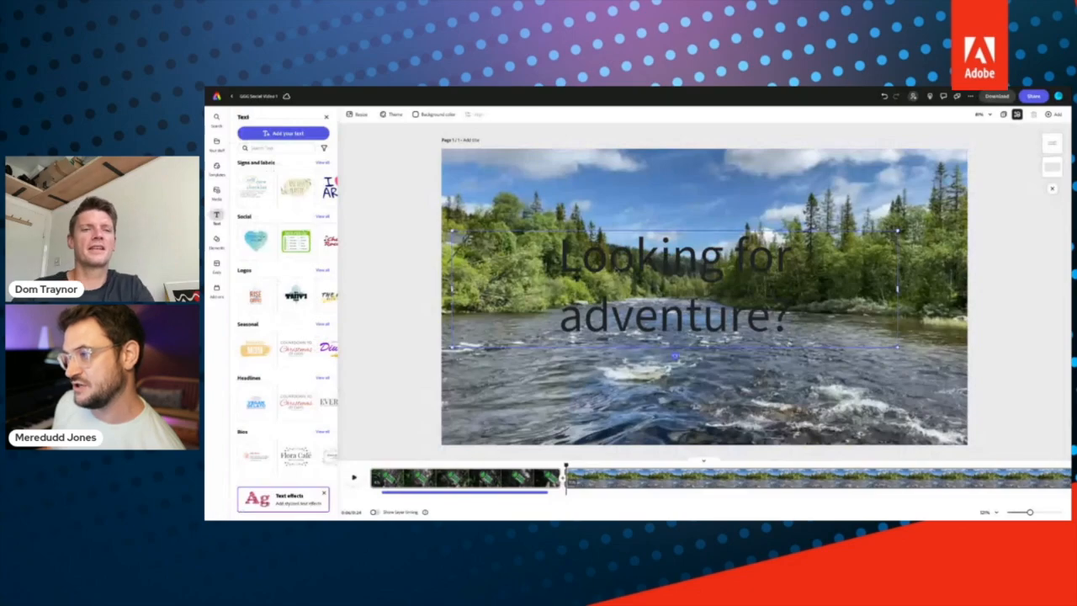
pyautogui.moveTo(673, 286); pyautogui.dragTo(648, 209)
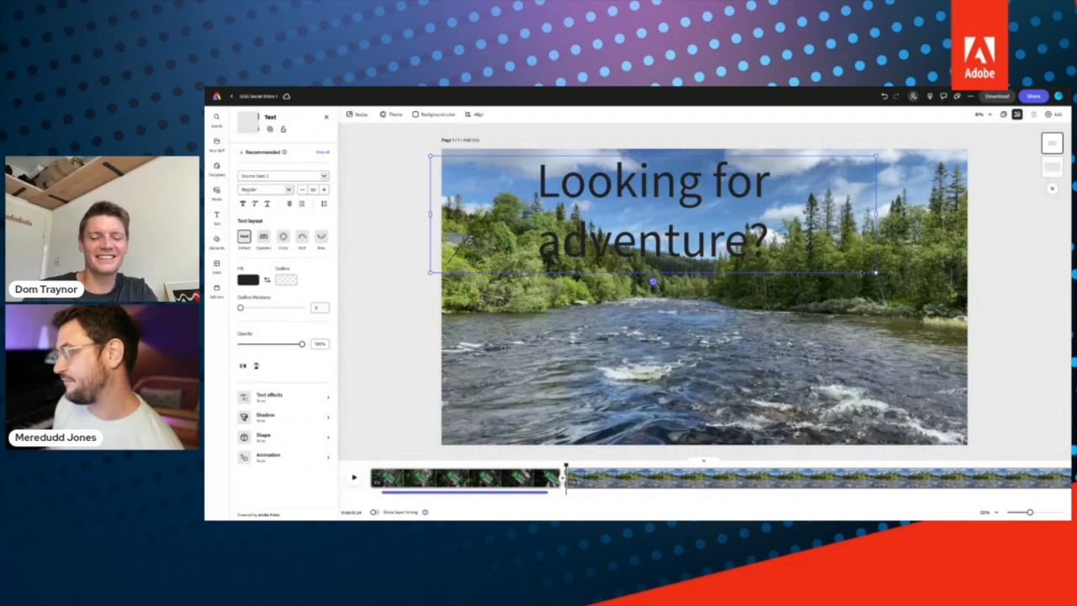
pyautogui.moveTo(876, 214); pyautogui.dragTo(967, 213)
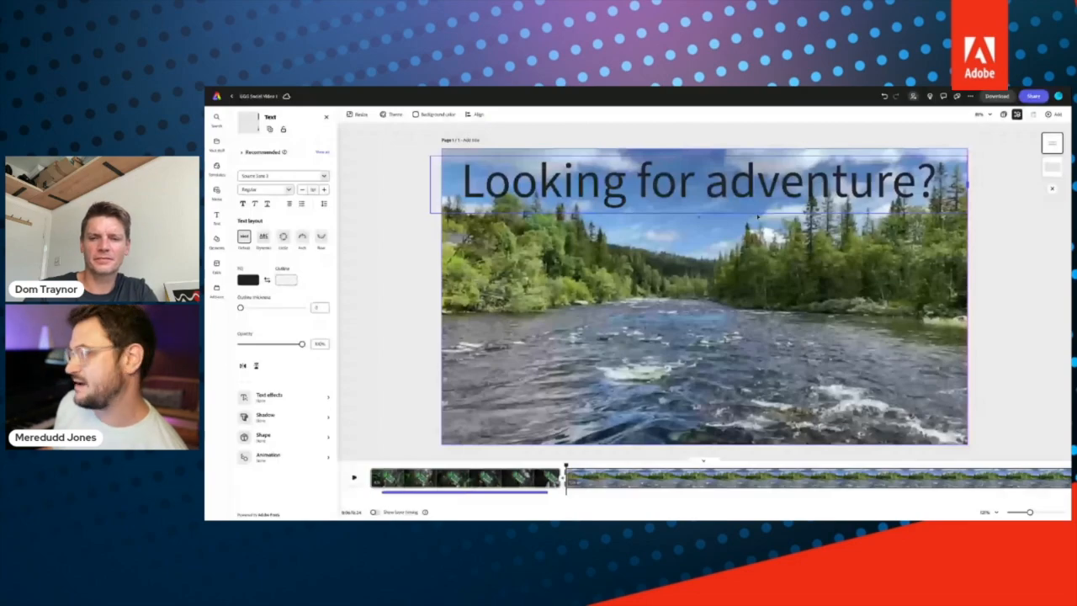
pyautogui.moveTo(430, 213); pyautogui.dragTo(442, 212)
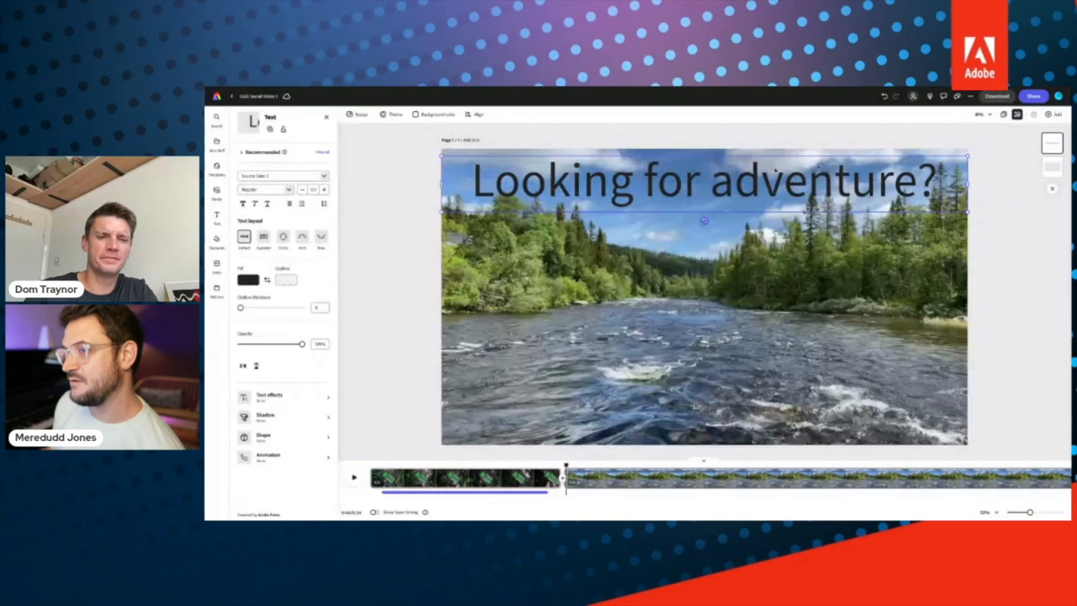
pyautogui.moveTo(775, 171); pyautogui.dragTo(774, 164)
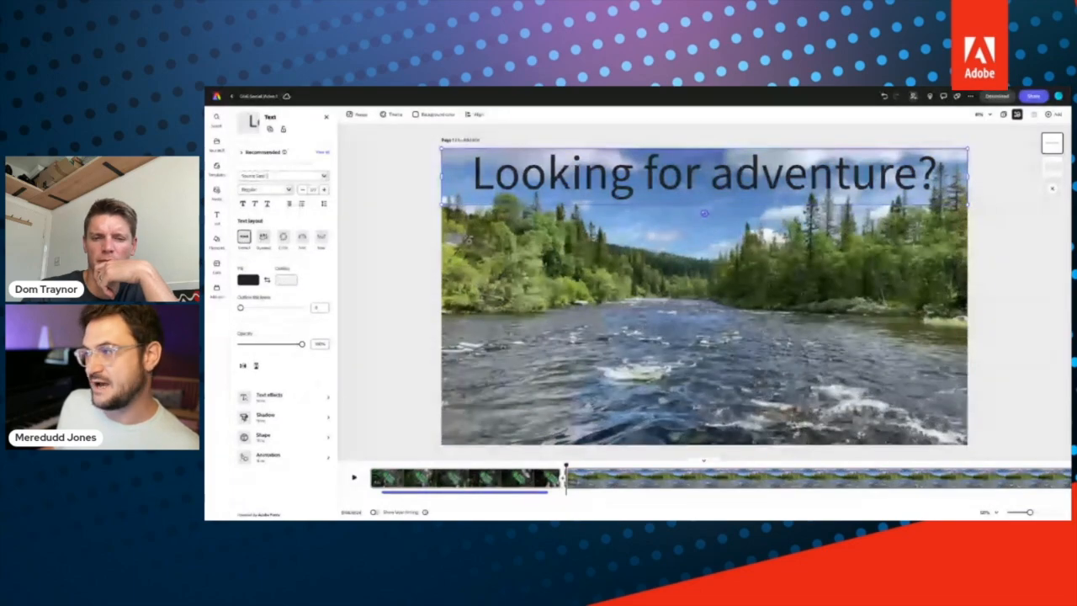
# Step: Apply the Dynamic text layout to the headline and resize its box until the words wrap onto two lines
pyautogui.click(263, 236)
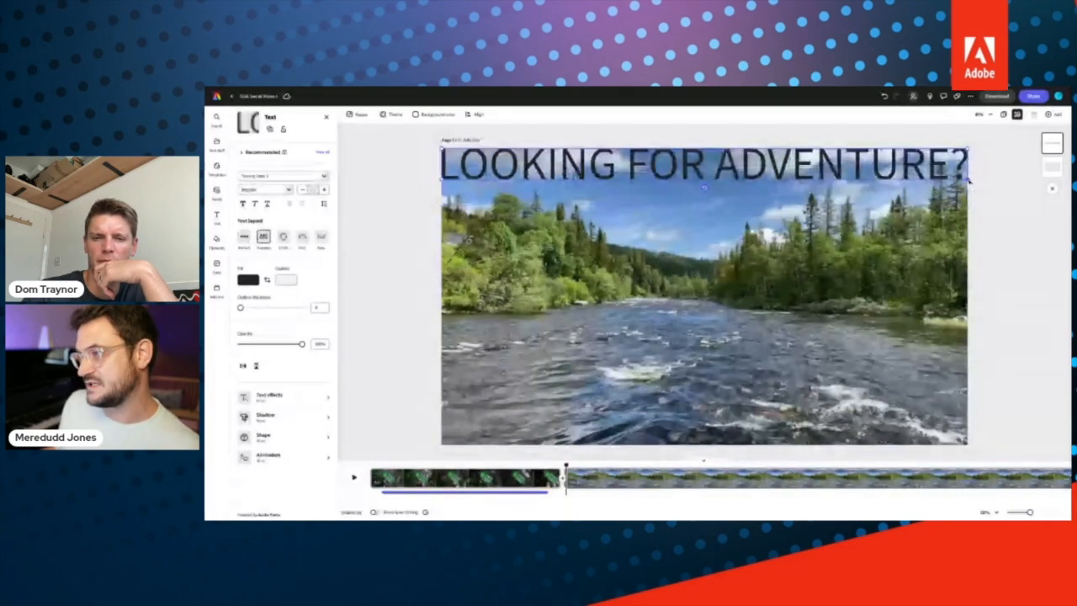
pyautogui.moveTo(969, 178); pyautogui.dragTo(788, 180)
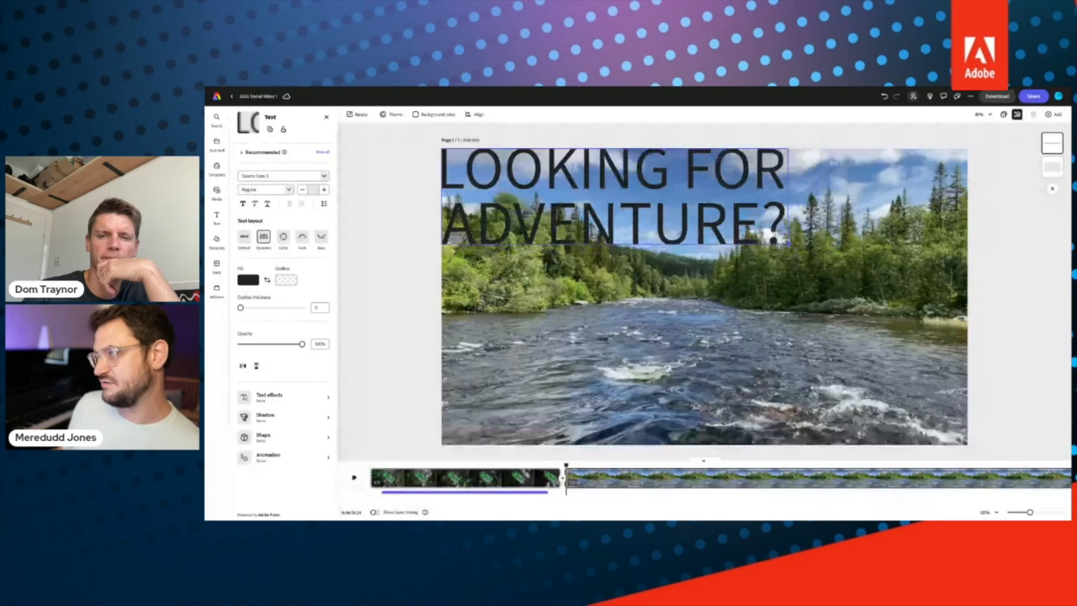
pyautogui.moveTo(788, 180); pyautogui.dragTo(956, 198)
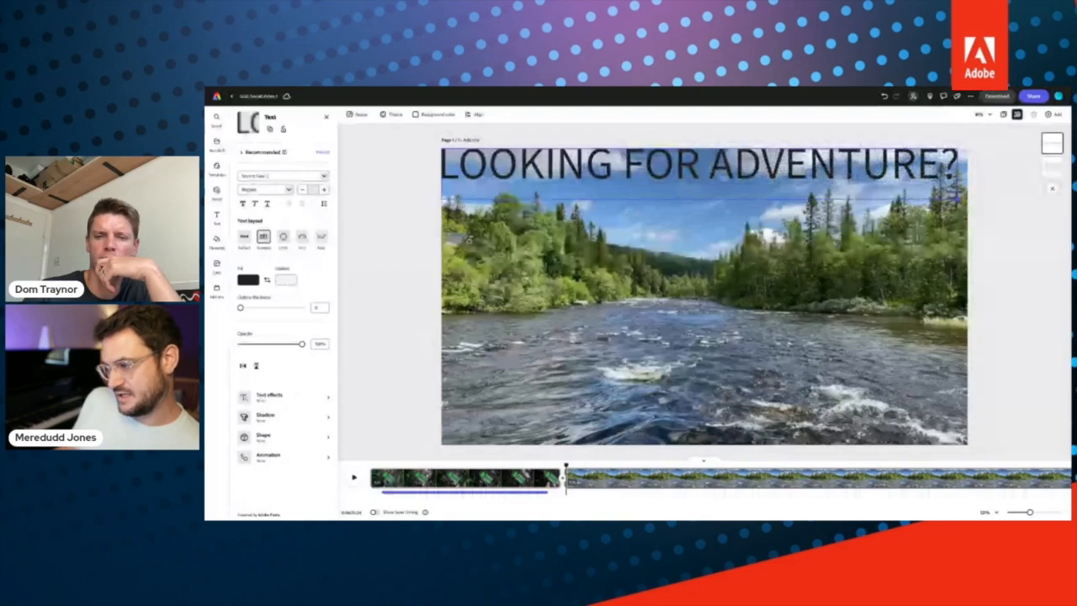
pyautogui.moveTo(957, 199); pyautogui.dragTo(712, 457)
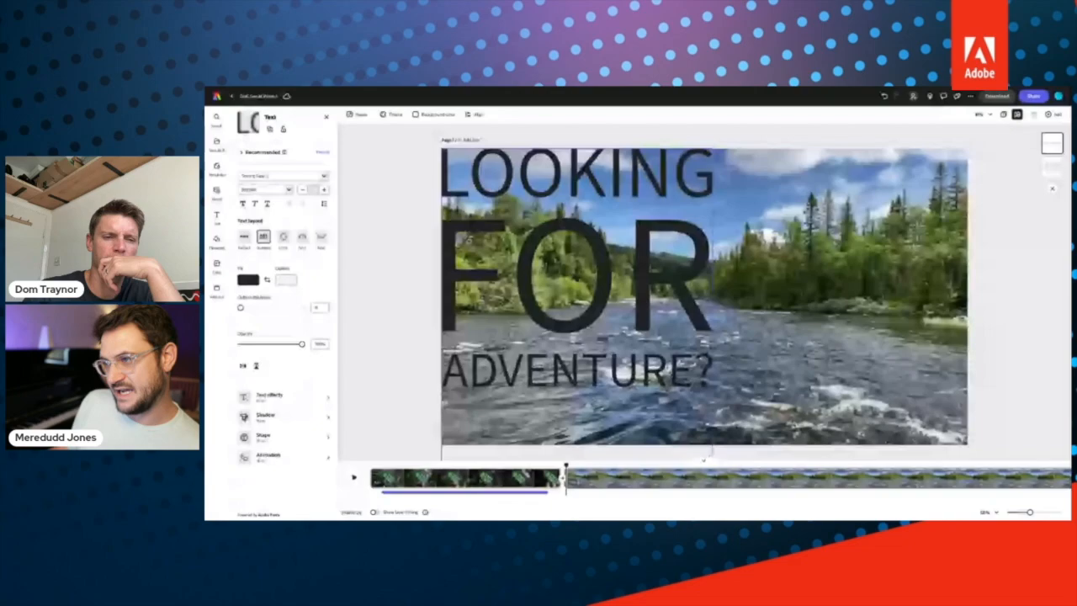
pyautogui.moveTo(712, 457); pyautogui.dragTo(802, 327)
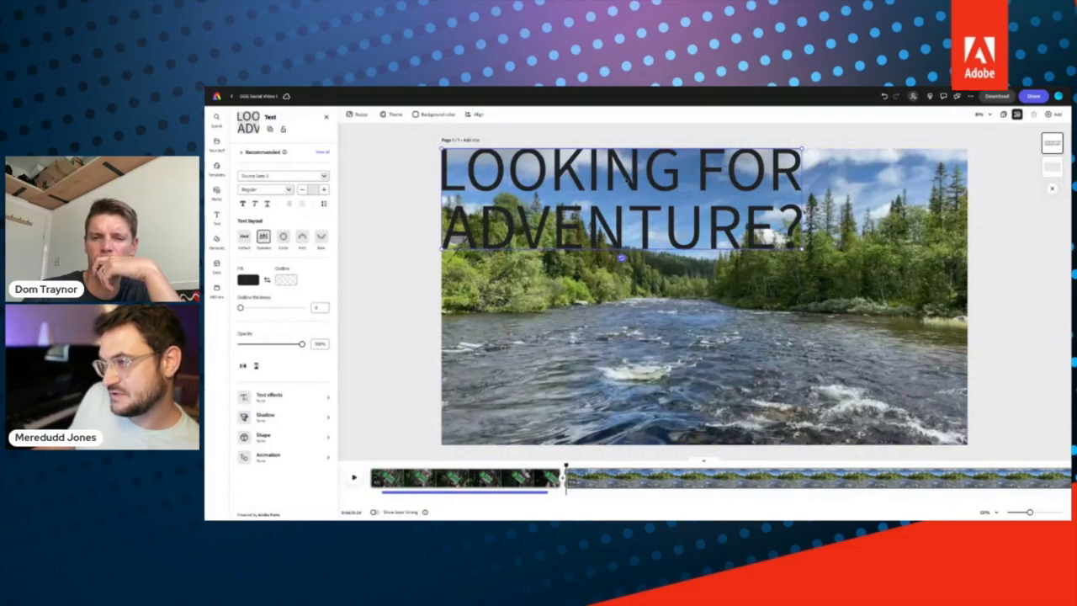
# Step: Try the Circle, Arch and Bow text layouts on the headline
pyautogui.click(283, 237)
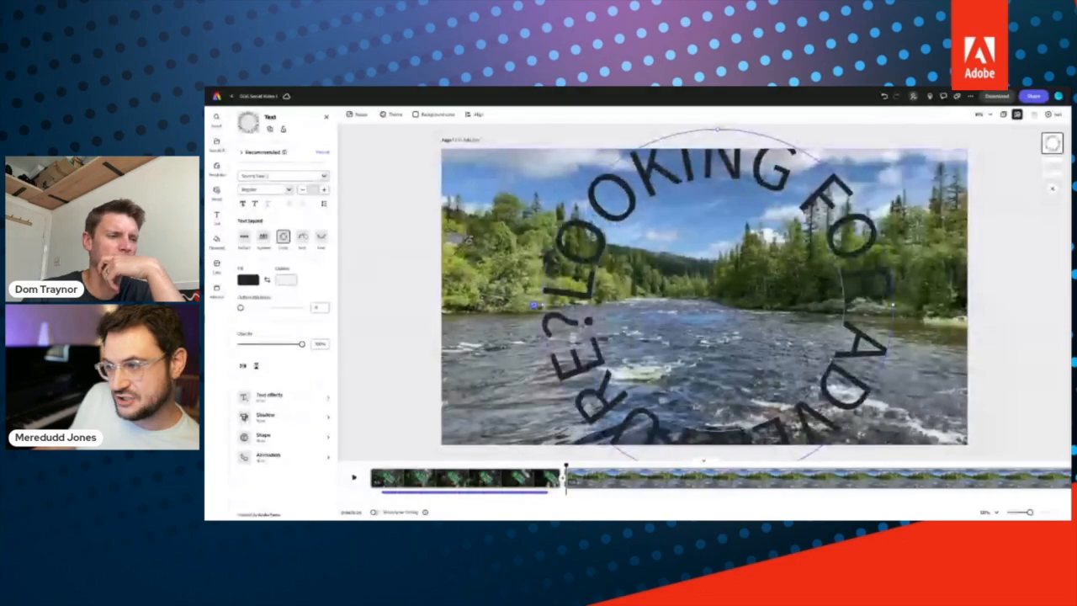
pyautogui.click(302, 236)
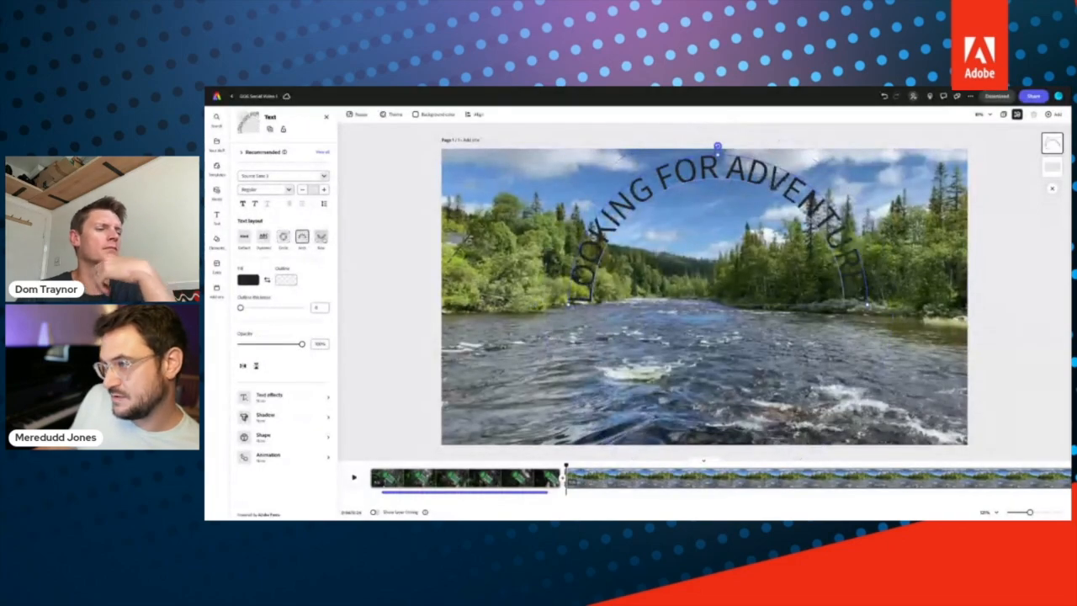
pyautogui.click(321, 237)
pyautogui.click(302, 237)
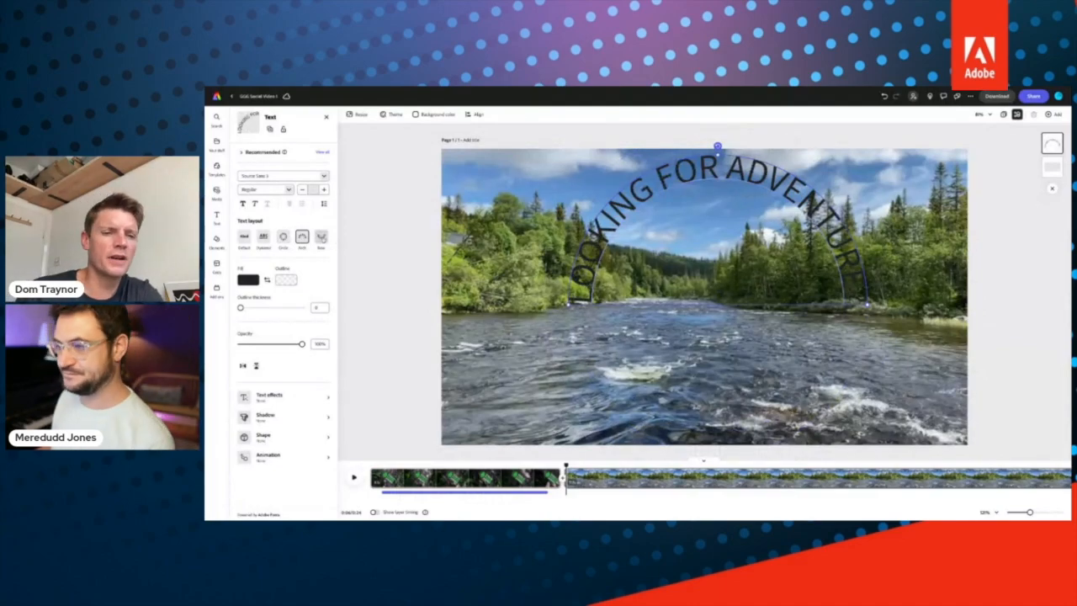
pyautogui.click(322, 238)
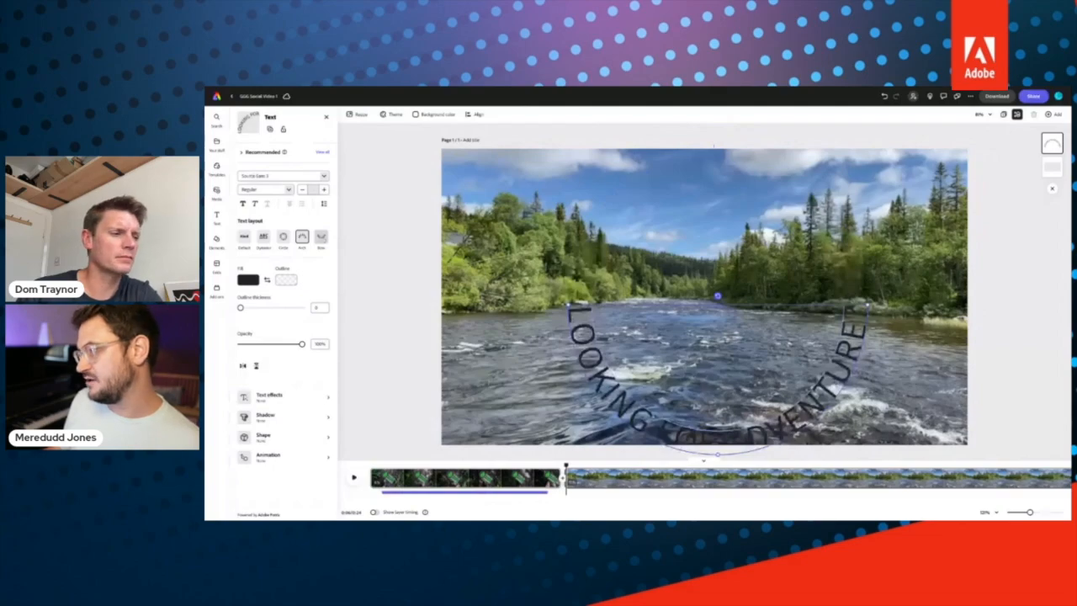
# Step: Return the headline to the Dynamic layout and fit it on two lines in the lower-left area of the river scene
pyautogui.click(263, 238)
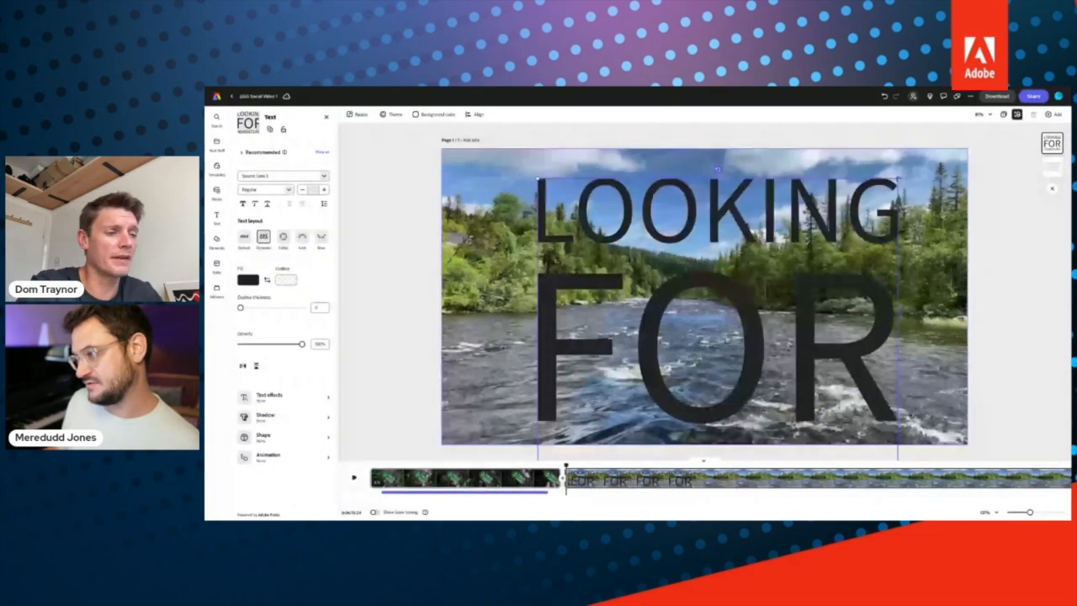
pyautogui.moveTo(898, 179); pyautogui.dragTo(777, 220)
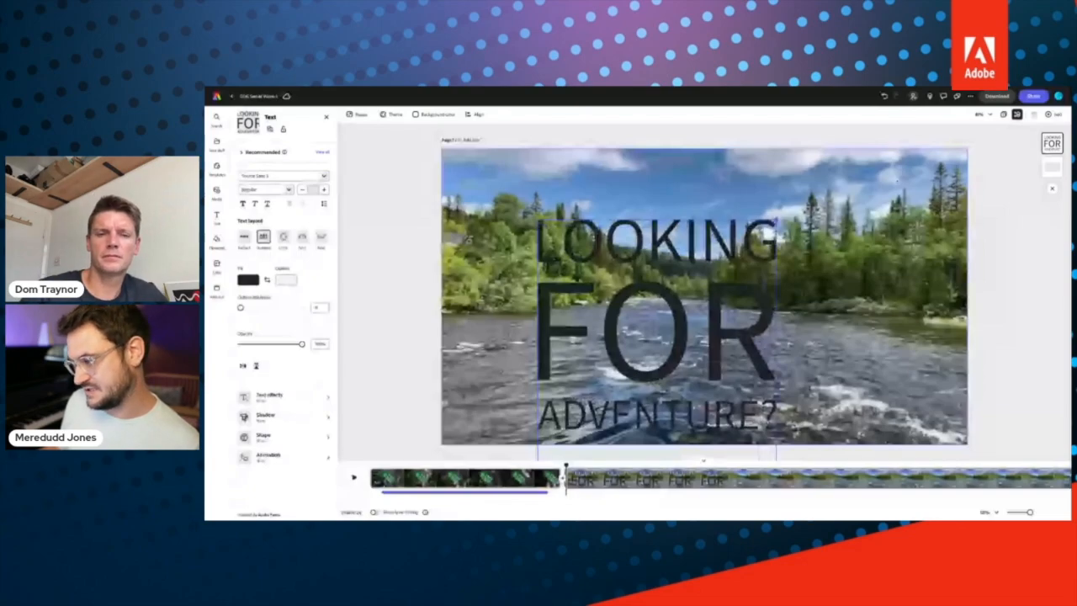
pyautogui.moveTo(657, 330); pyautogui.dragTo(598, 271)
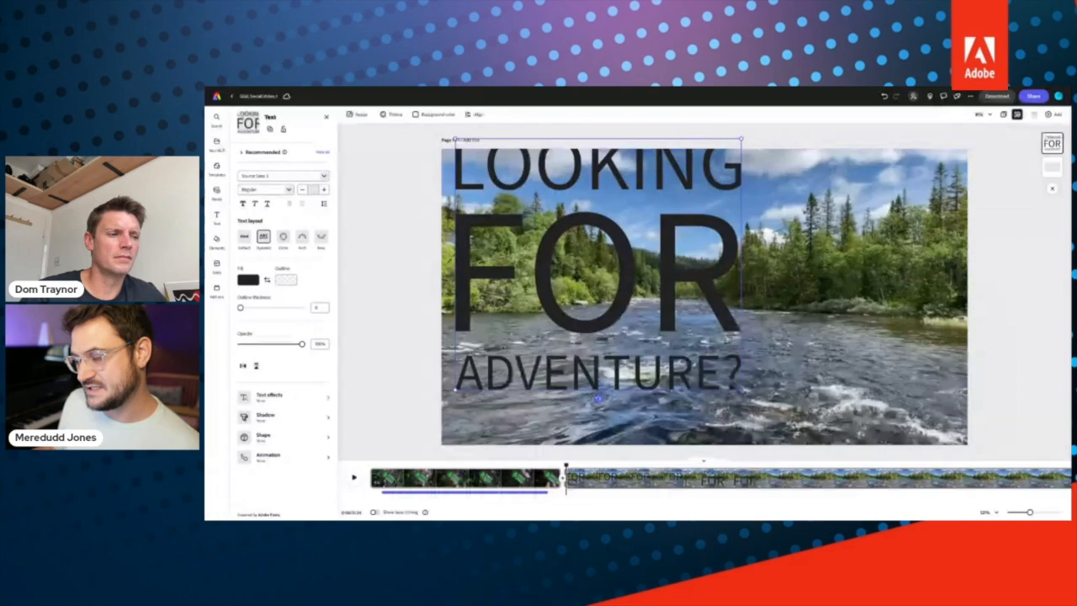
pyautogui.moveTo(741, 390); pyautogui.dragTo(818, 437)
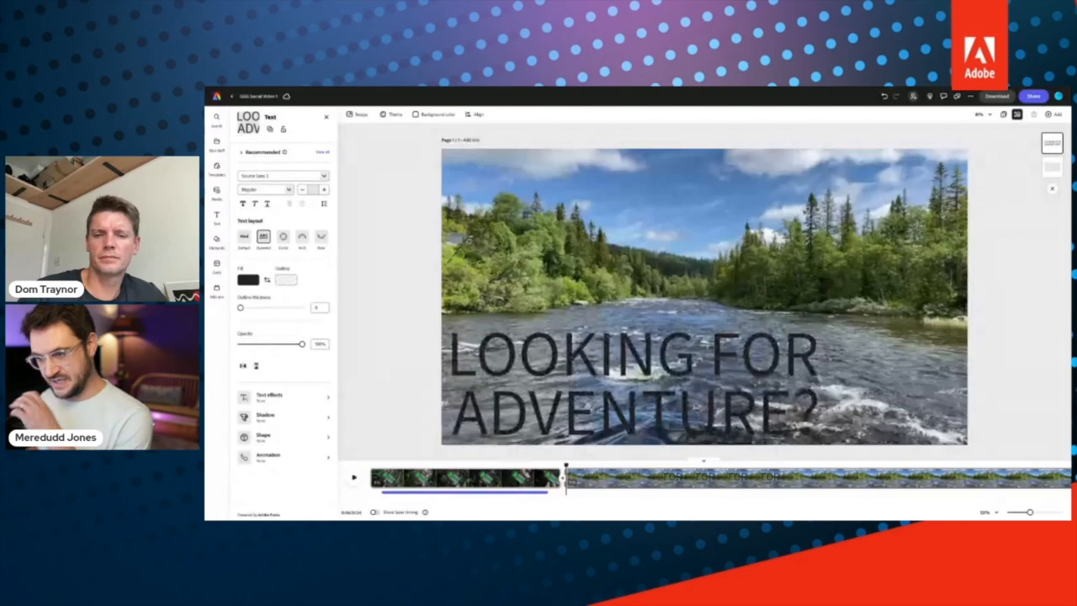
pyautogui.moveTo(818, 437); pyautogui.dragTo(820, 435)
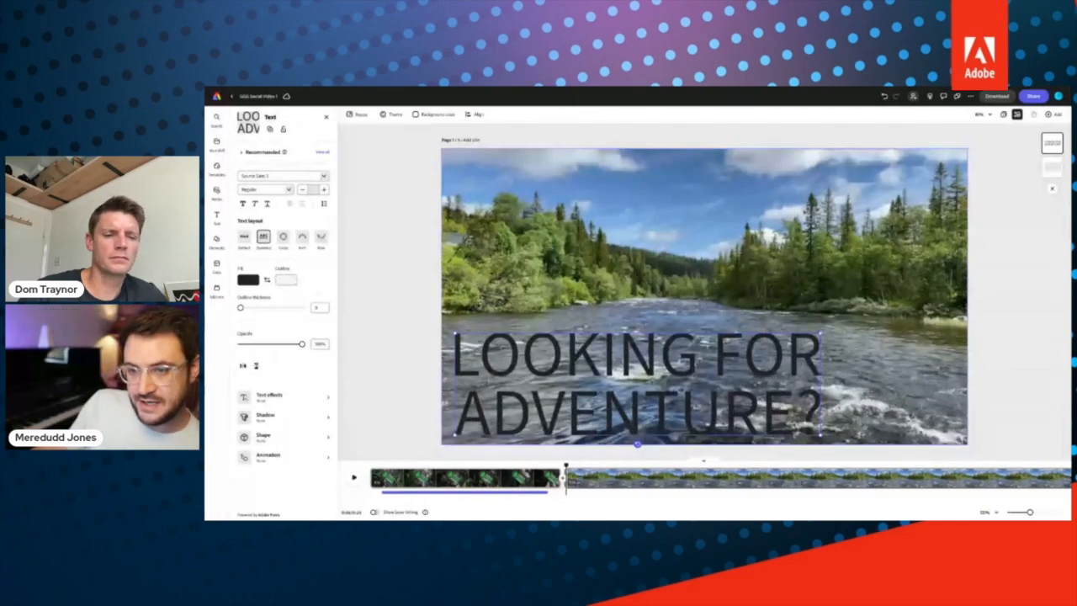
pyautogui.click(248, 281)
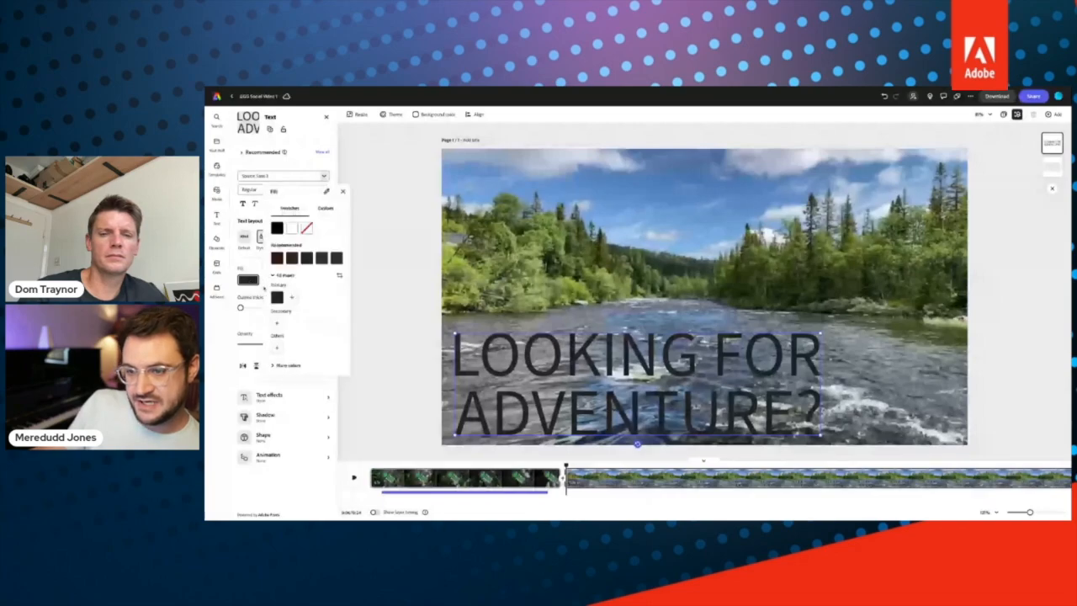
pyautogui.click(276, 365)
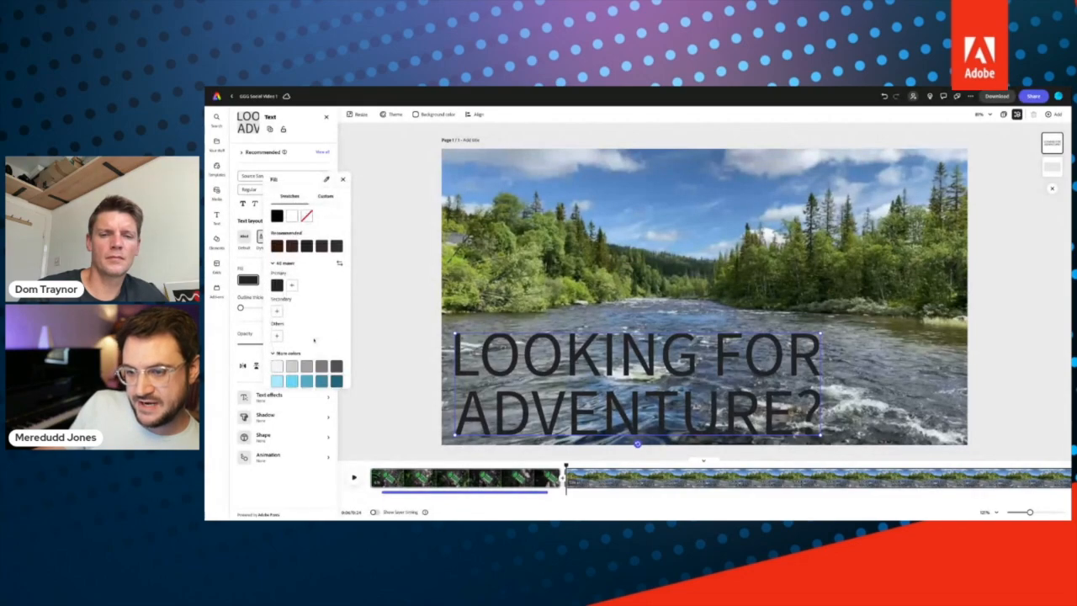
pyautogui.scroll(-3, 315, 343)
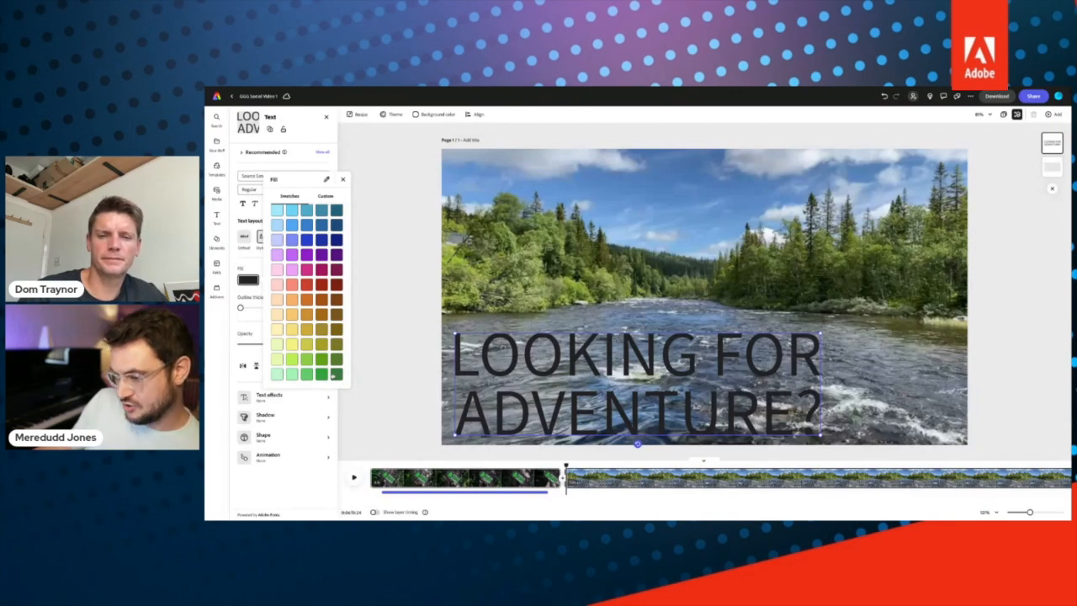
pyautogui.click(468, 240)
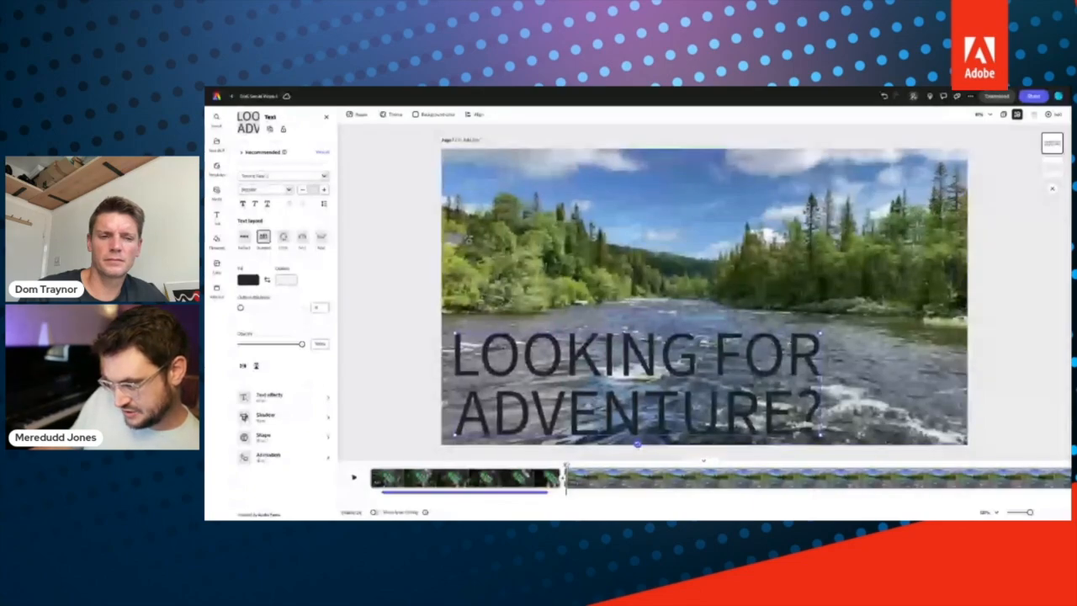
# Step: Copy the Gwalia Green Games logo from the opening scene into the river scene and place it above the headline
pyautogui.click(484, 478)
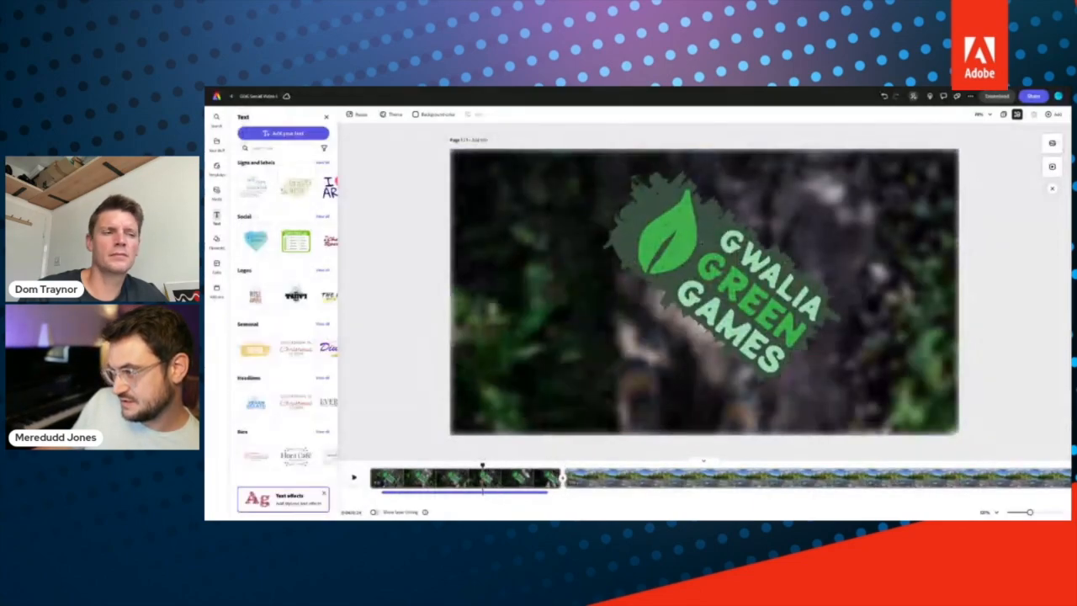
pyautogui.click(700, 242)
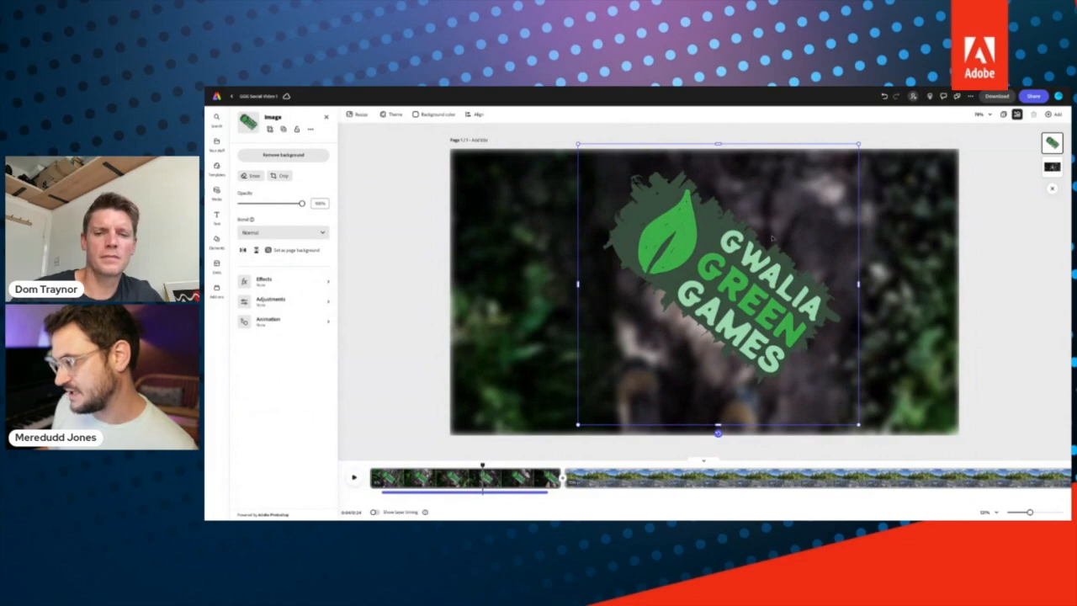
pyautogui.click(569, 467)
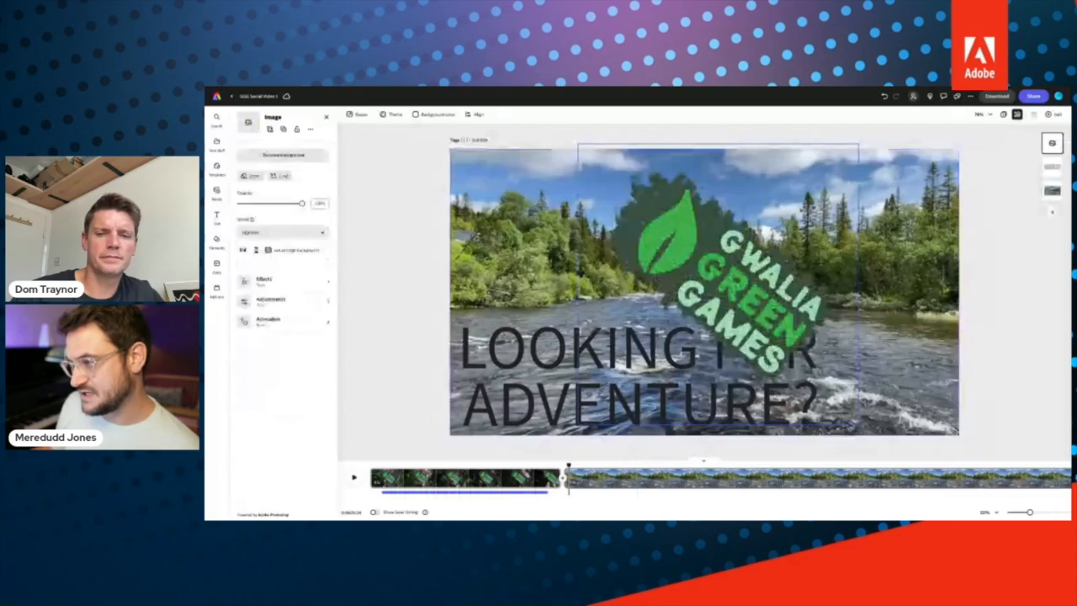
pyautogui.moveTo(719, 285); pyautogui.dragTo(635, 217)
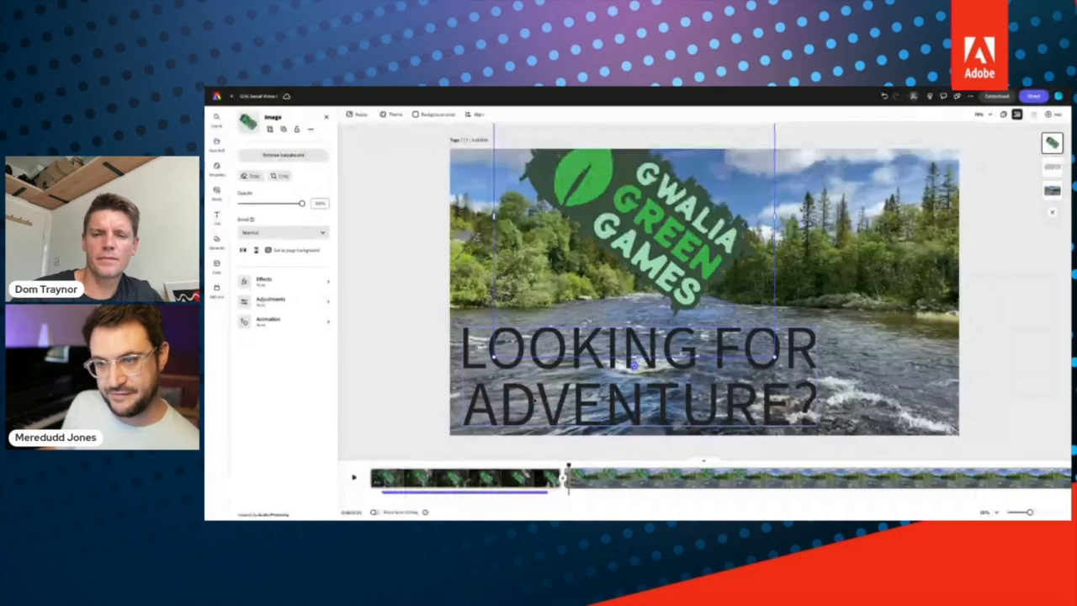
# Step: Sample the logo's bright leaf green for the headline's fill and the logo's dark green backing for its outline
pyautogui.click(635, 363)
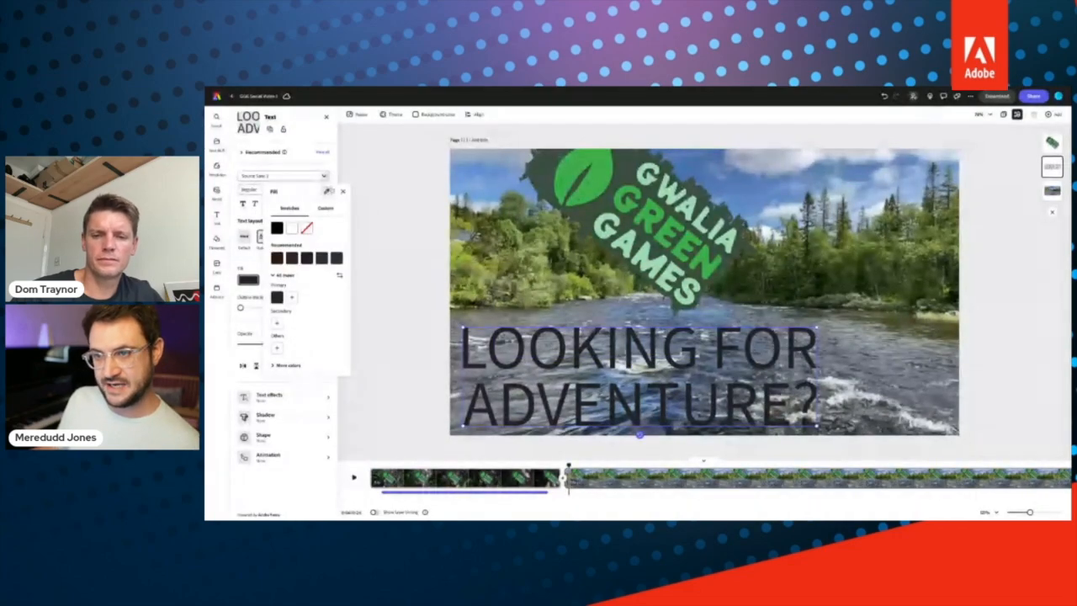
pyautogui.click(588, 173)
pyautogui.click(286, 280)
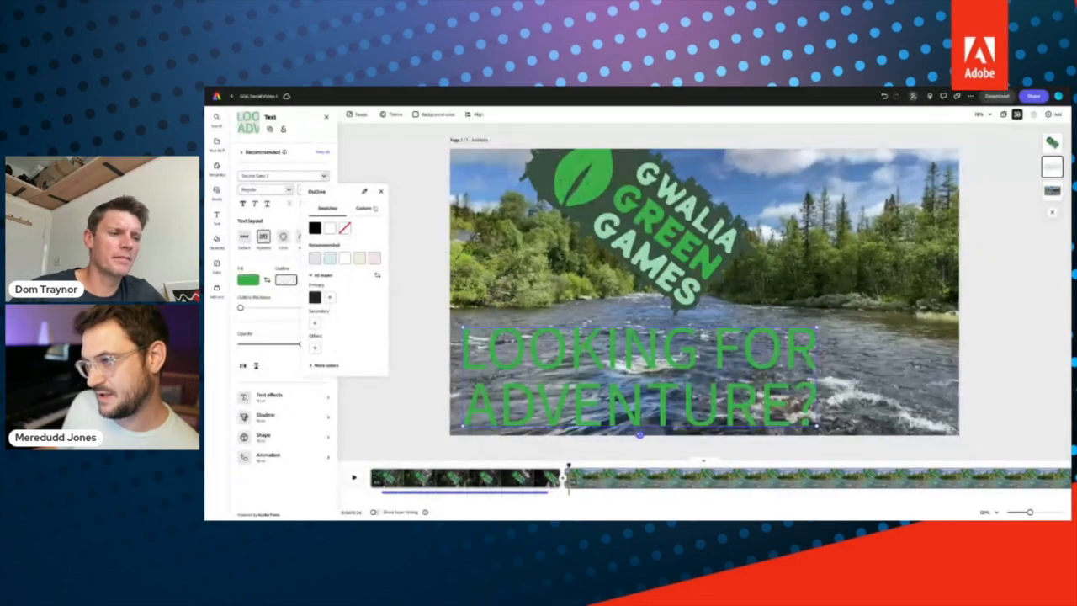
pyautogui.click(365, 193)
pyautogui.click(547, 178)
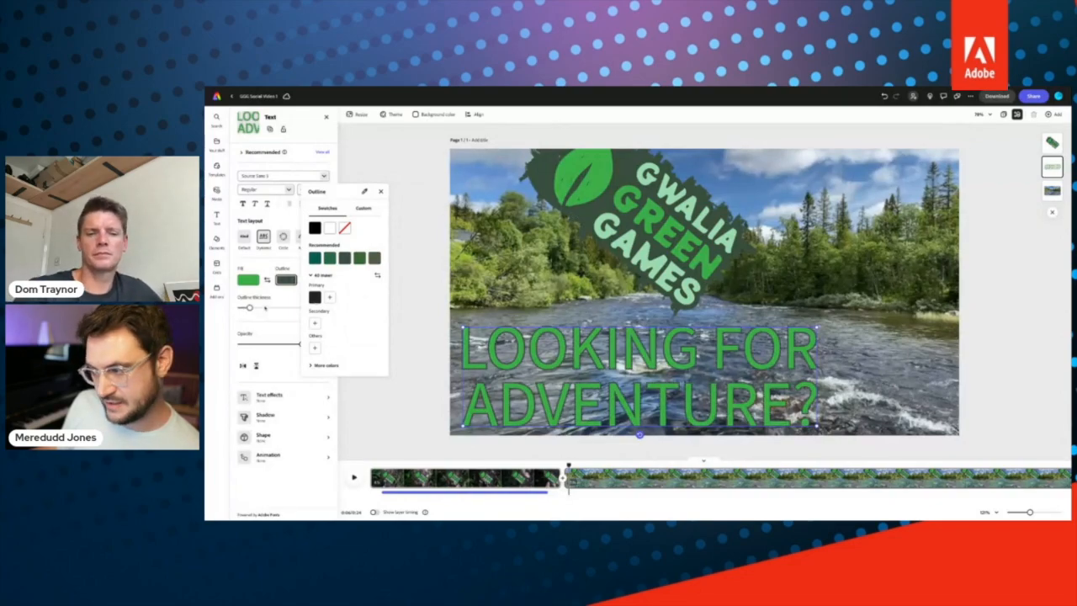
# Step: Raise the headline's outline thickness to the maximum and shift the headline slightly up and to the left
pyautogui.click(250, 309)
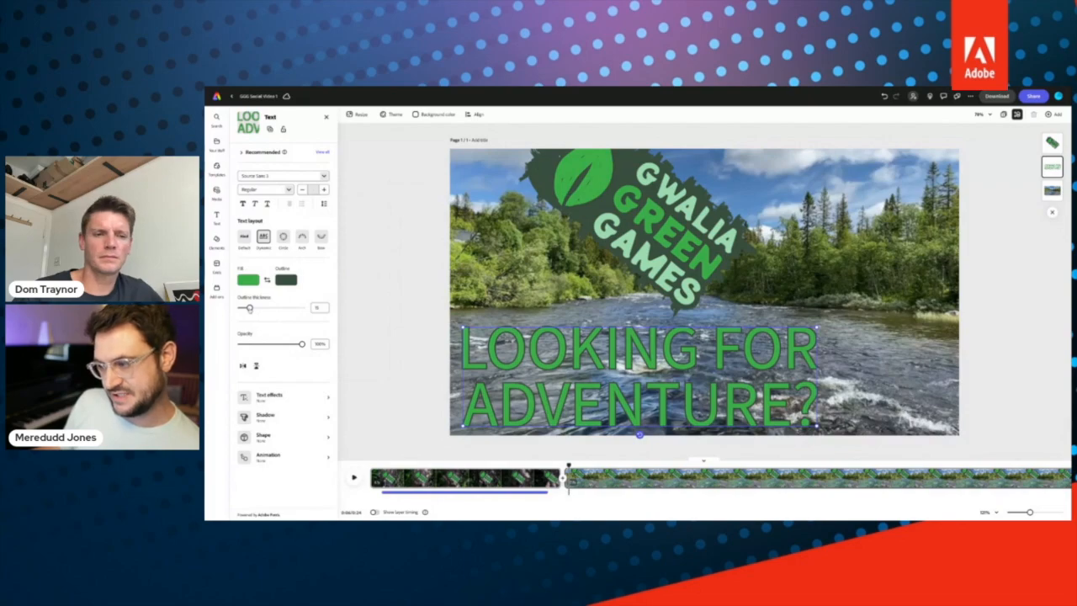
pyautogui.moveTo(249, 309); pyautogui.dragTo(302, 307)
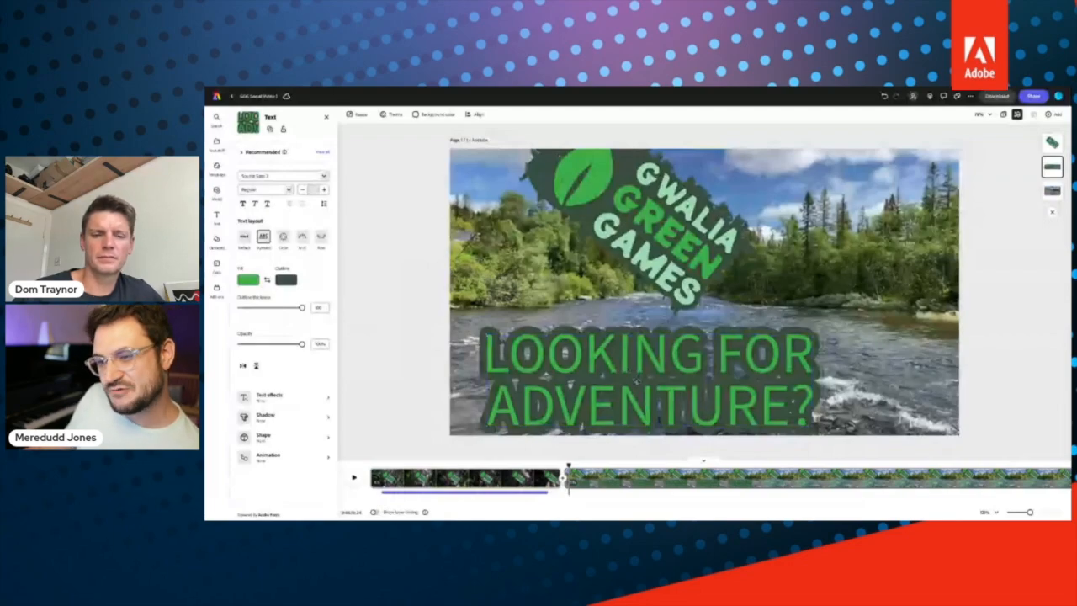
pyautogui.moveTo(637, 382); pyautogui.dragTo(621, 376)
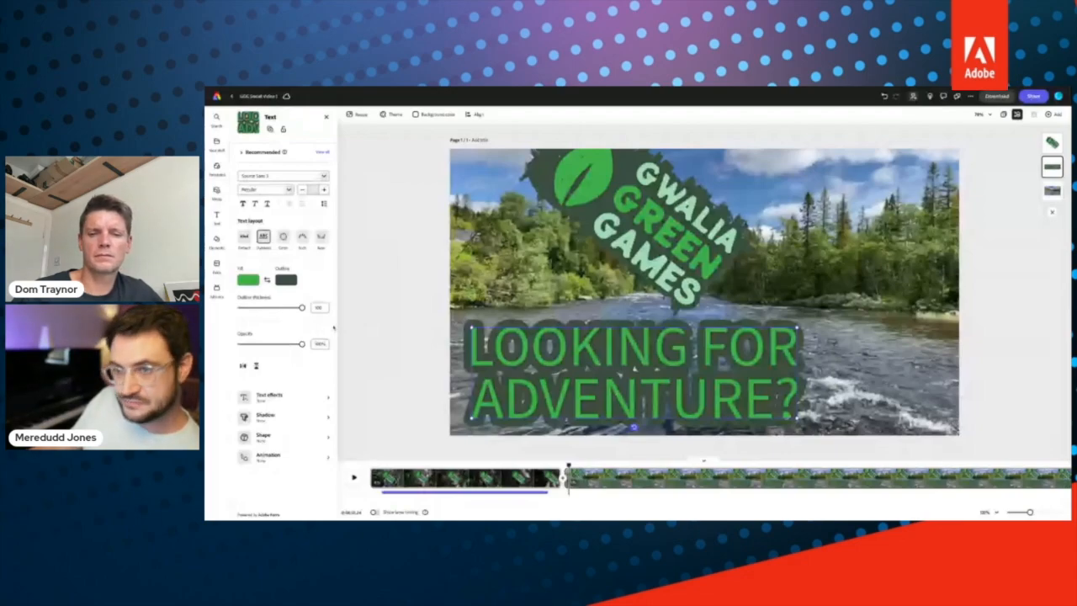
# Step: Give the headline a soft shadow and set the shadow color to the pale green sampled from the logo lettering
pyautogui.click(266, 416)
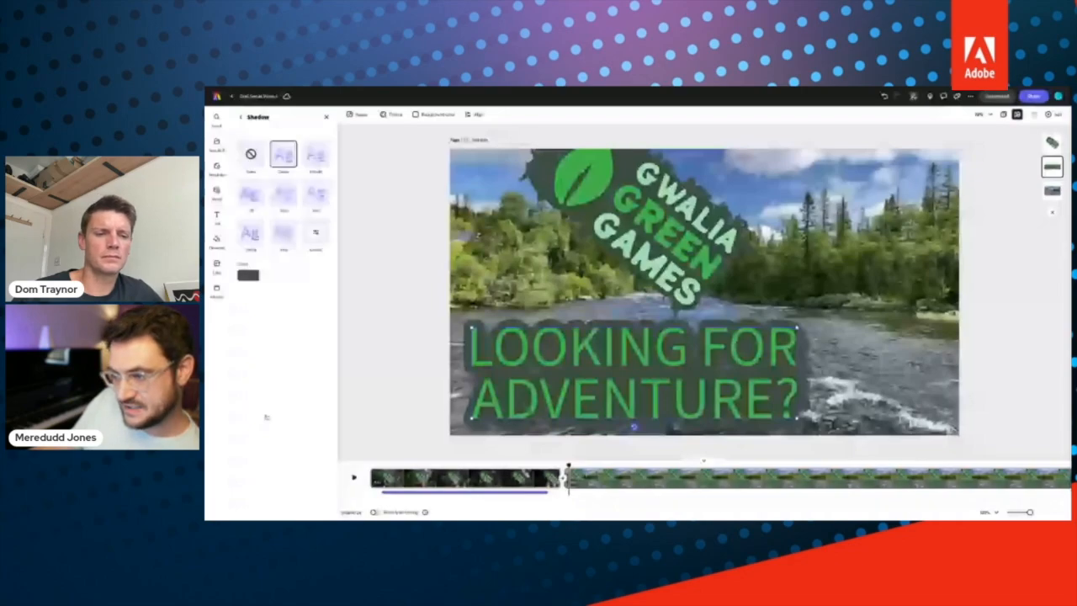
pyautogui.click(315, 194)
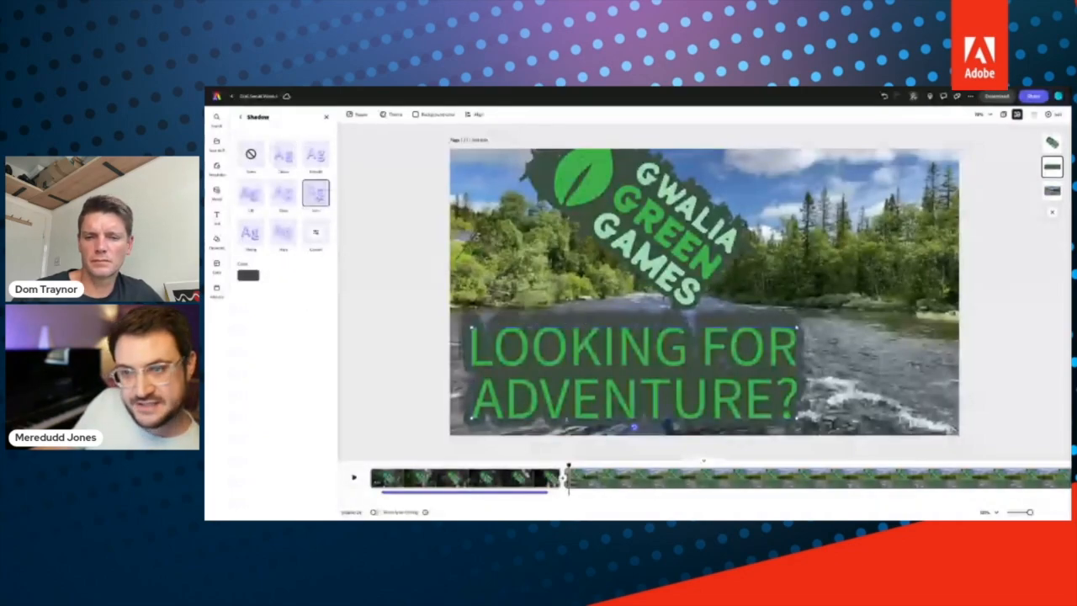
pyautogui.click(248, 275)
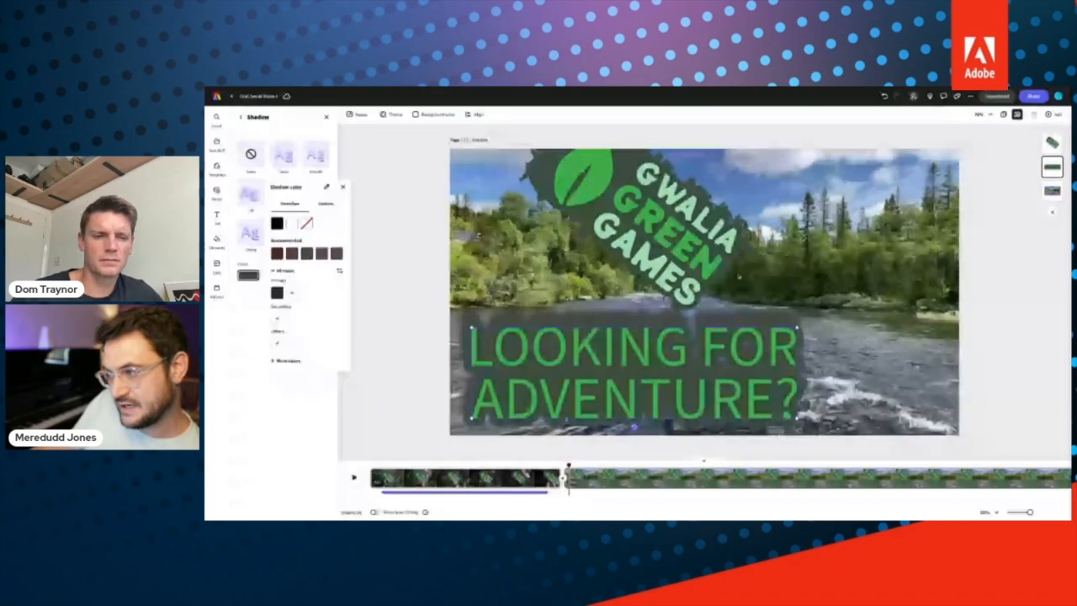
pyautogui.click(717, 268)
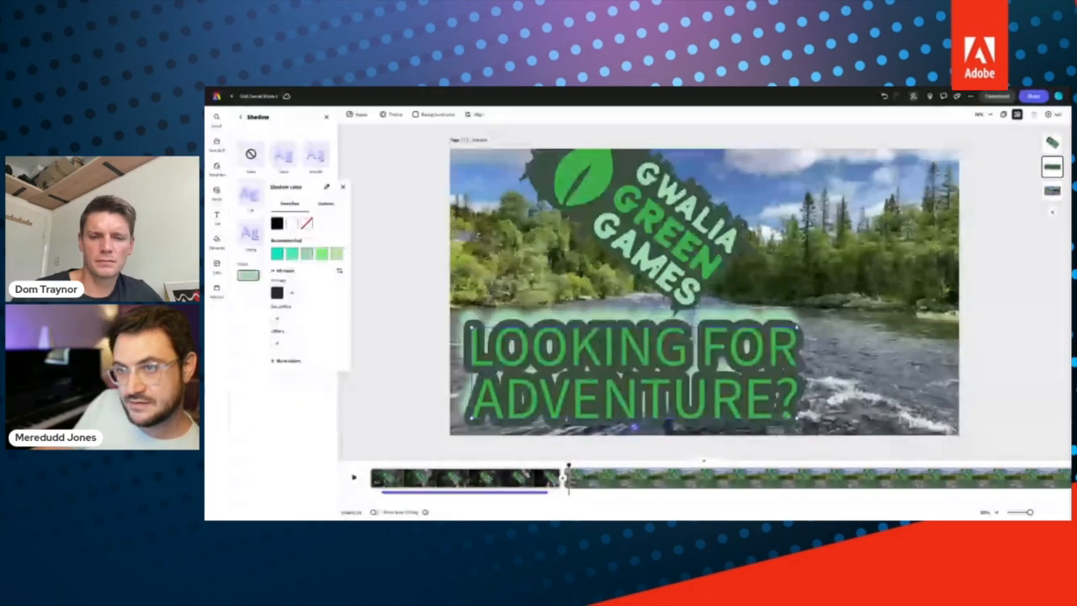
pyautogui.click(343, 187)
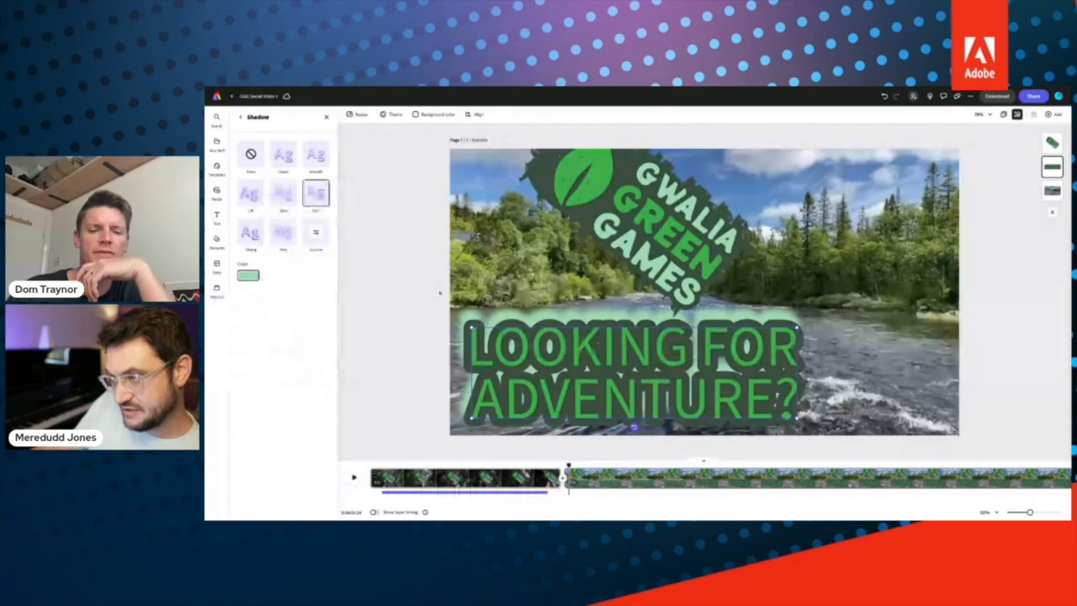
pyautogui.click(284, 232)
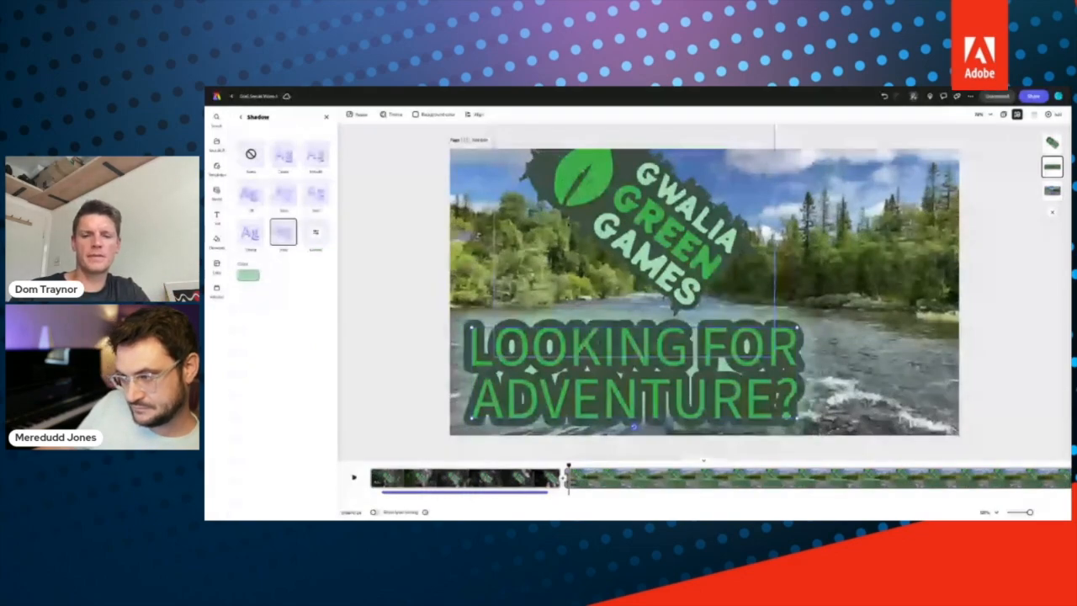
# Step: Move the copied logo away from the headline and delete it from the river scene
pyautogui.click(416, 252)
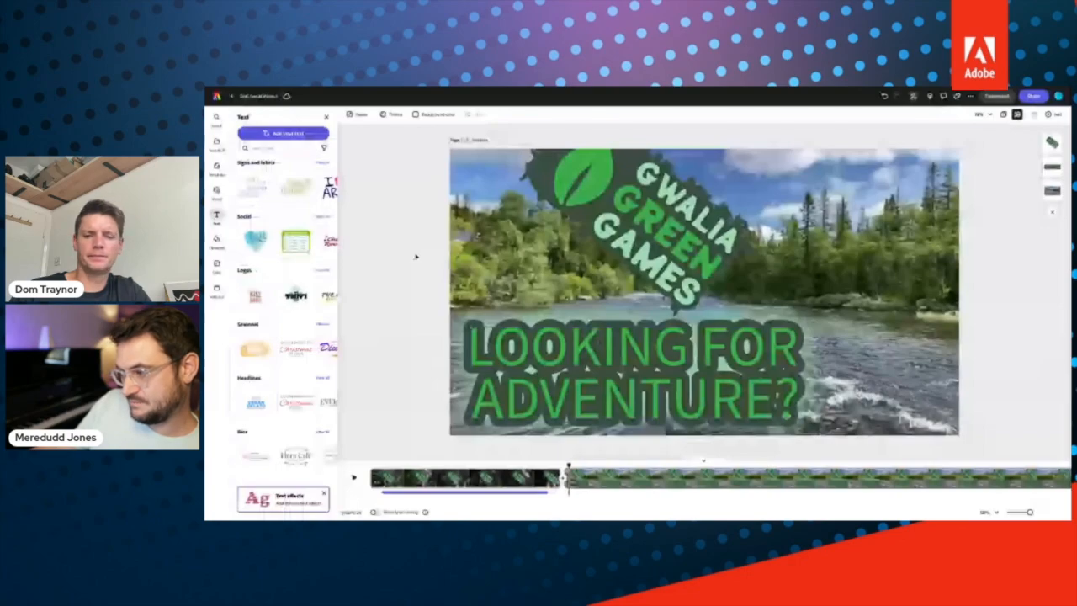
pyautogui.moveTo(639, 207); pyautogui.dragTo(874, 217)
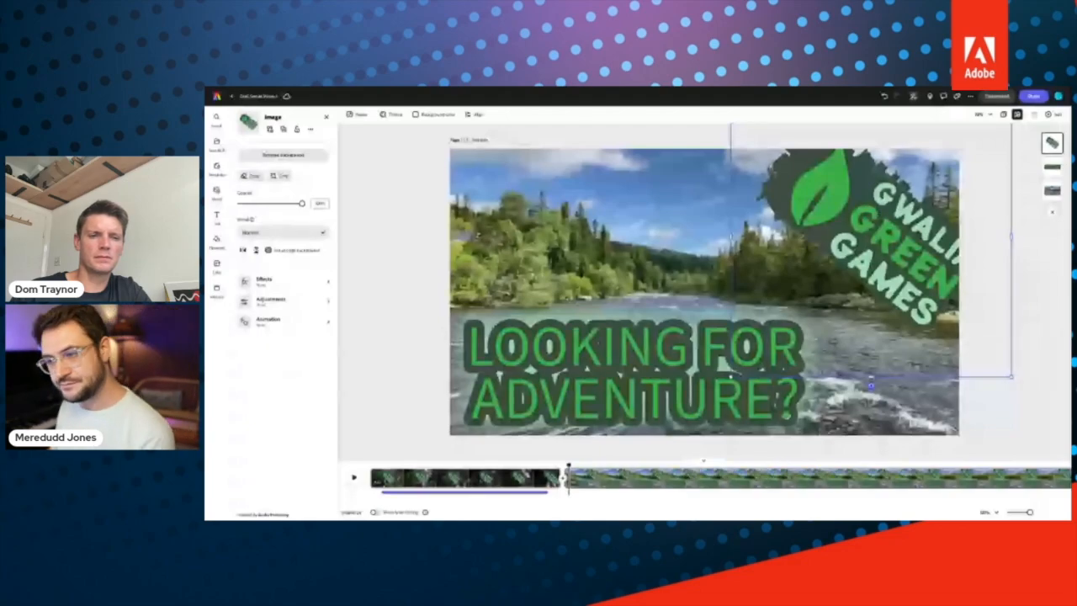
pyautogui.press('Delete')
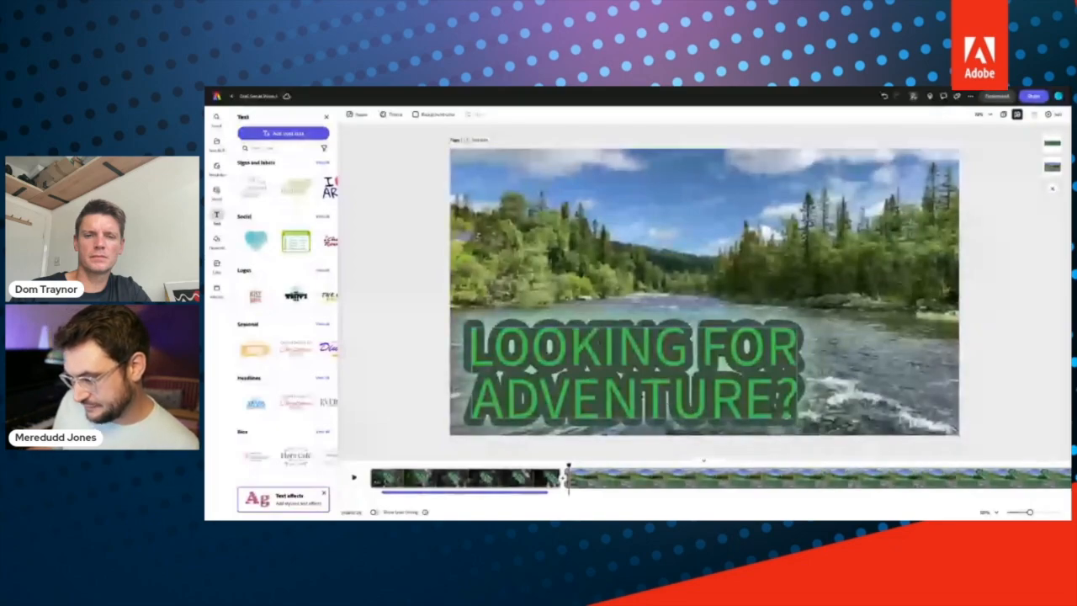
# Step: Record a new voiceover beginning shortly after the start of the river scene
pyautogui.moveTo(569, 465); pyautogui.dragTo(577, 465)
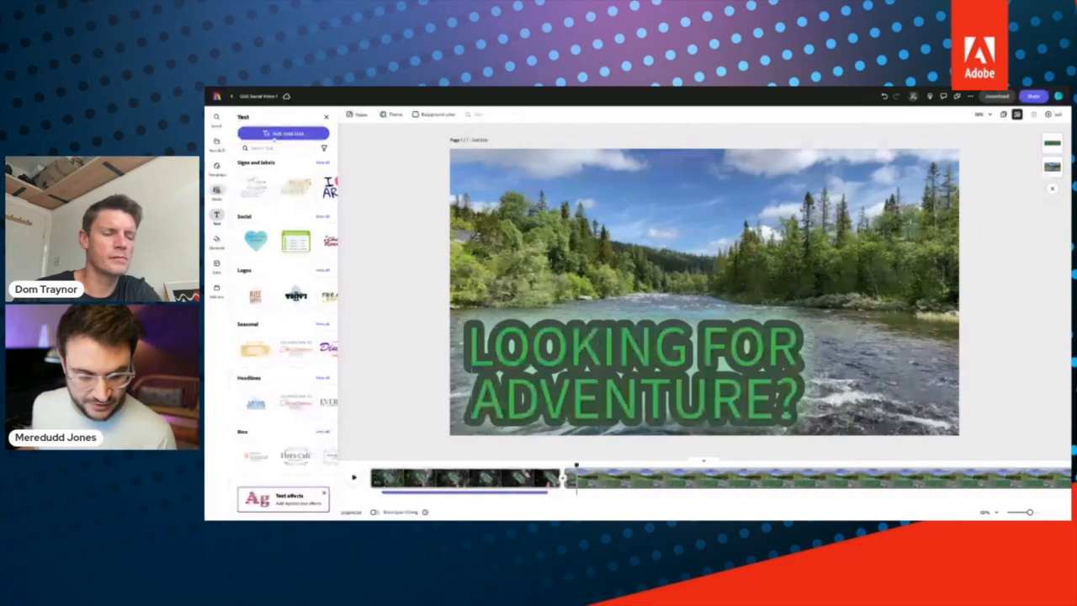
pyautogui.click(217, 192)
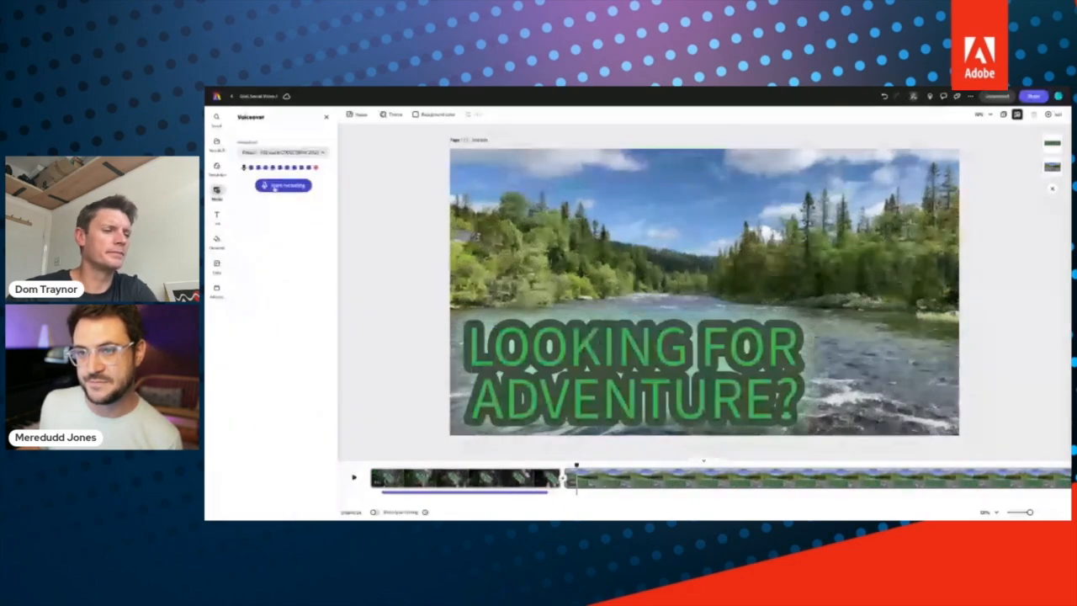
pyautogui.click(274, 186)
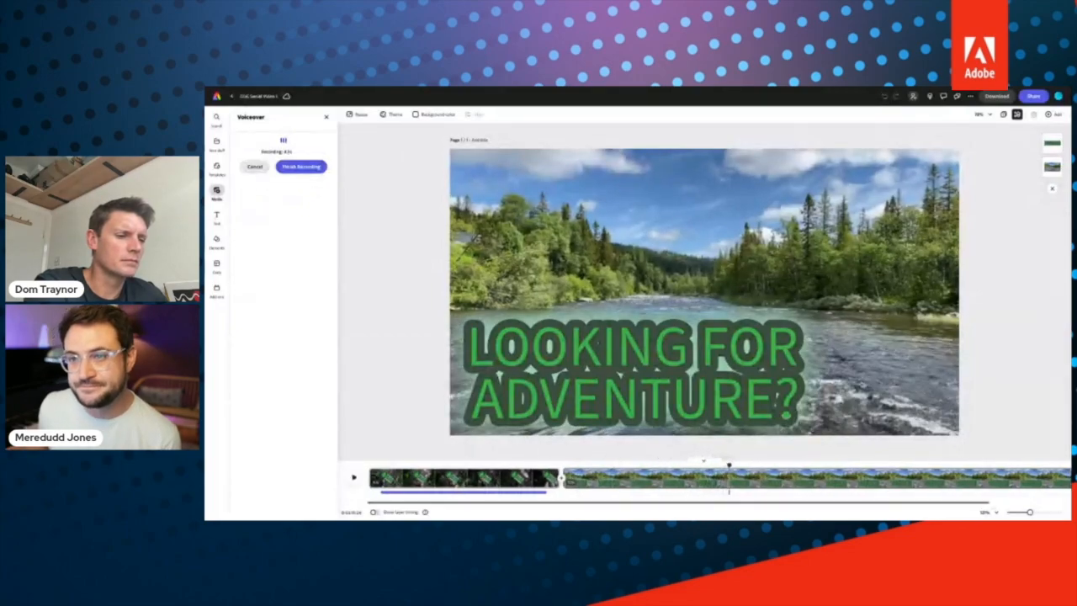
pyautogui.click(299, 167)
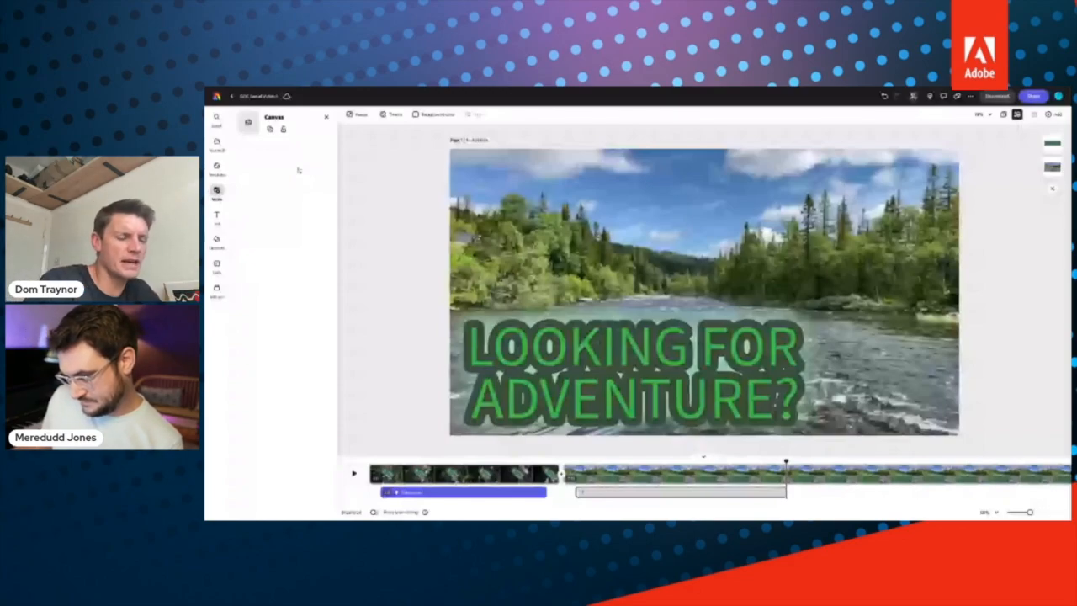
# Step: Listen to the new voiceover, trim the unwanted audio from its start, and move it to the beginning of the river scene
pyautogui.click(589, 492)
pyautogui.moveTo(574, 461); pyautogui.dragTo(573, 461)
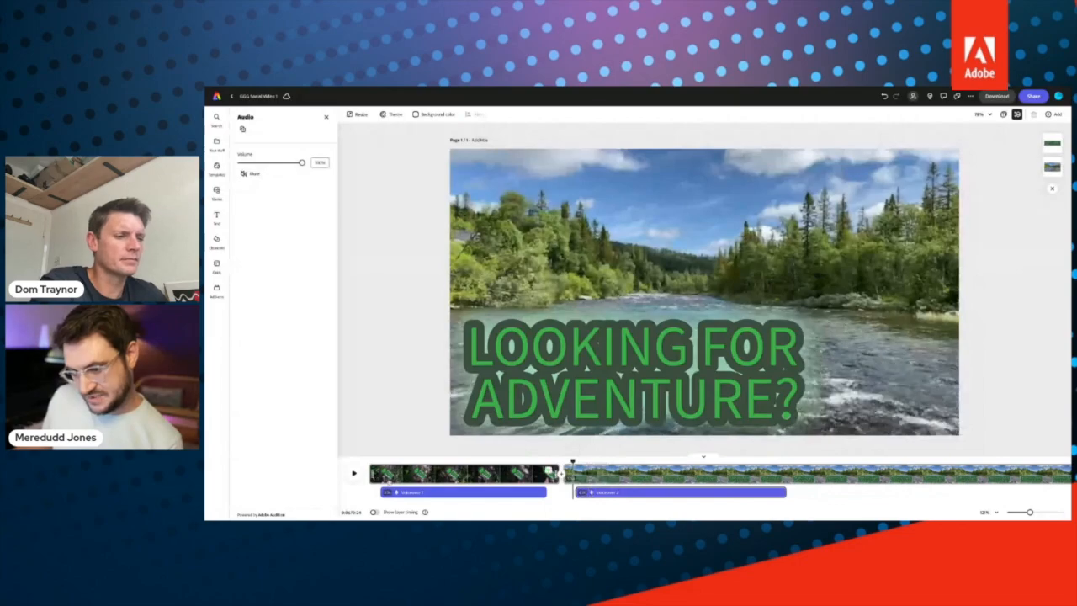
pyautogui.click(354, 473)
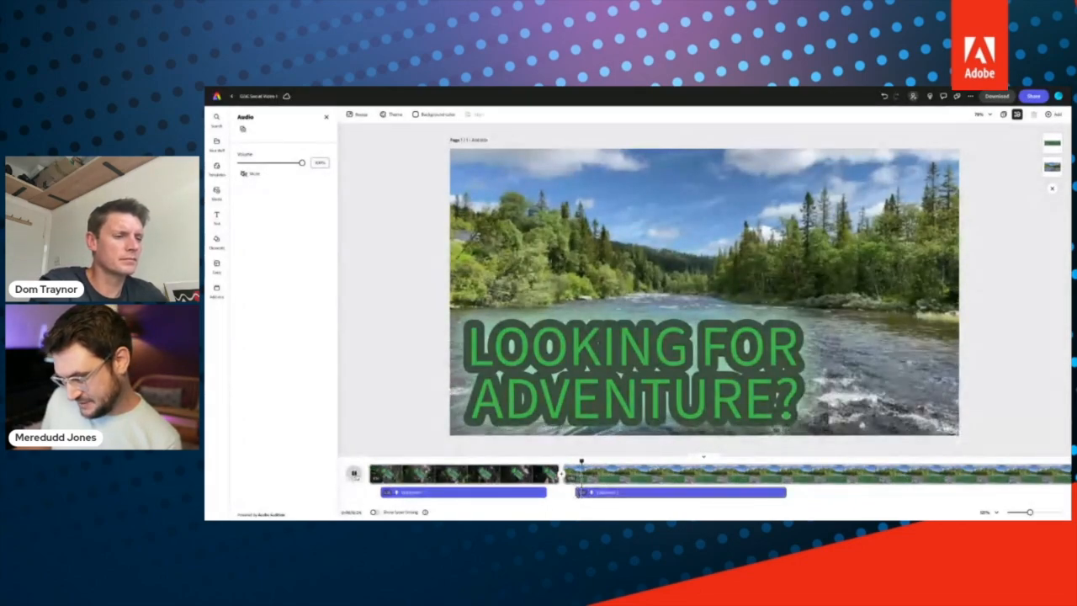
pyautogui.click(355, 474)
pyautogui.moveTo(578, 492); pyautogui.dragTo(622, 493)
pyautogui.click(354, 473)
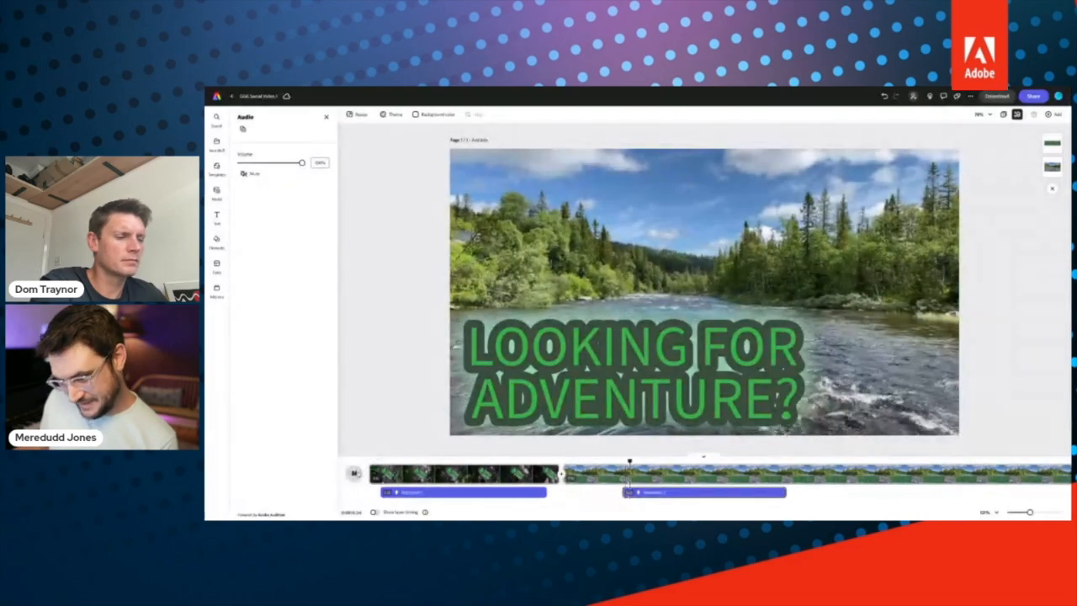
pyautogui.click(355, 474)
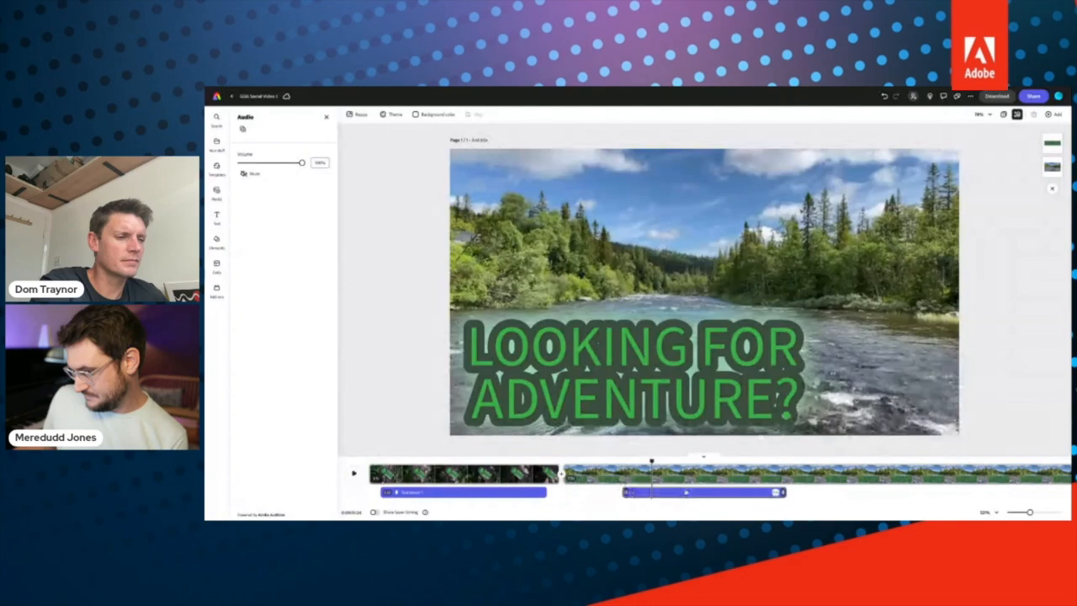
pyautogui.moveTo(686, 492); pyautogui.dragTo(633, 492)
# Step: Trim the unwanted end off the new voiceover and shorten the river clip to finish just after it
pyautogui.press('space')
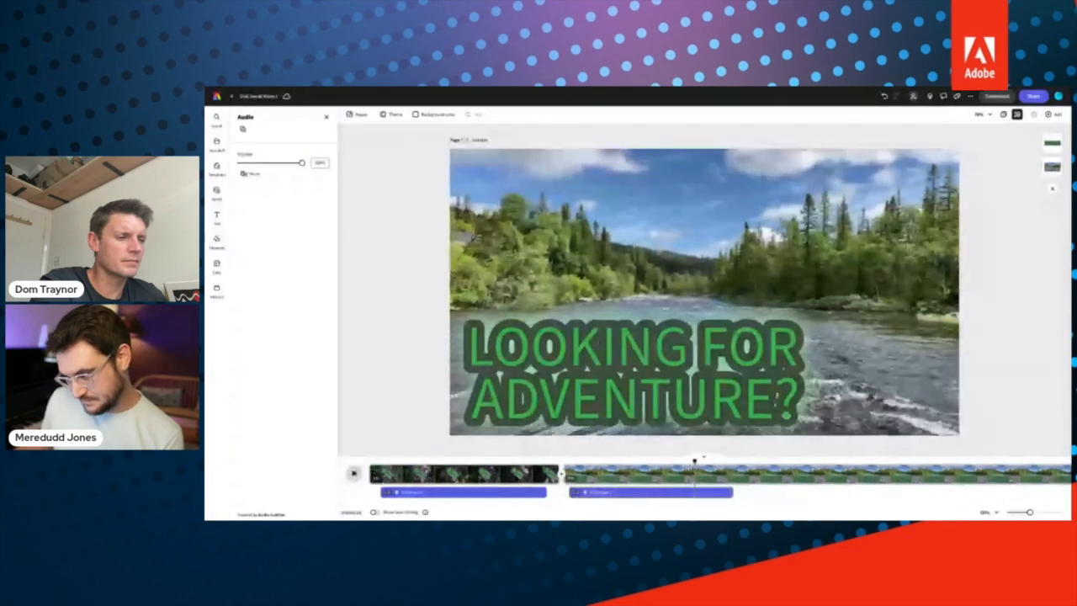
pyautogui.press('space')
pyautogui.moveTo(722, 492); pyautogui.dragTo(697, 492)
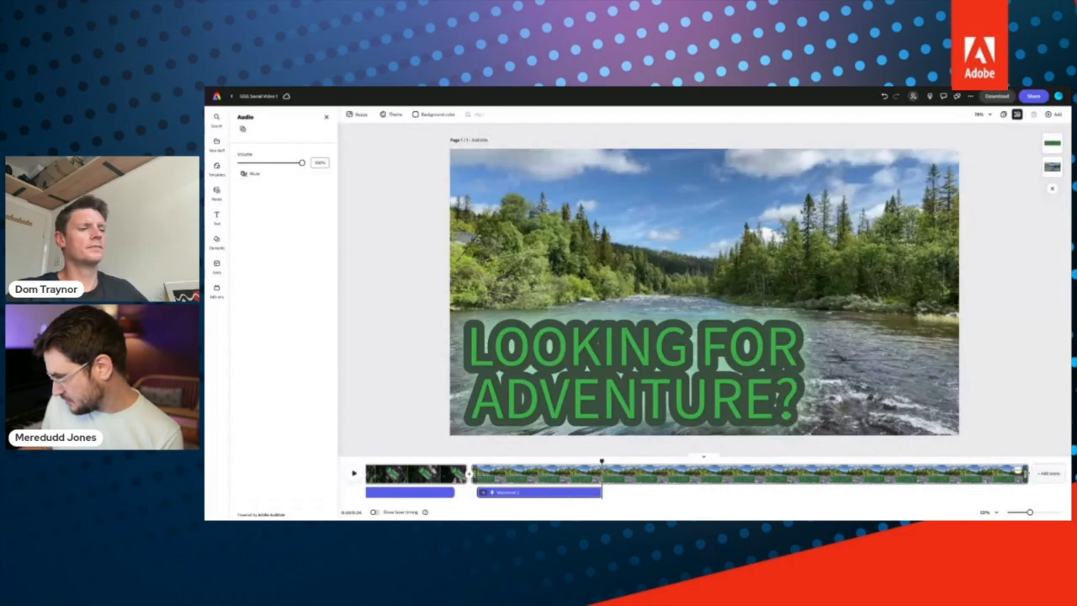
pyautogui.moveTo(1026, 474); pyautogui.dragTo(615, 478)
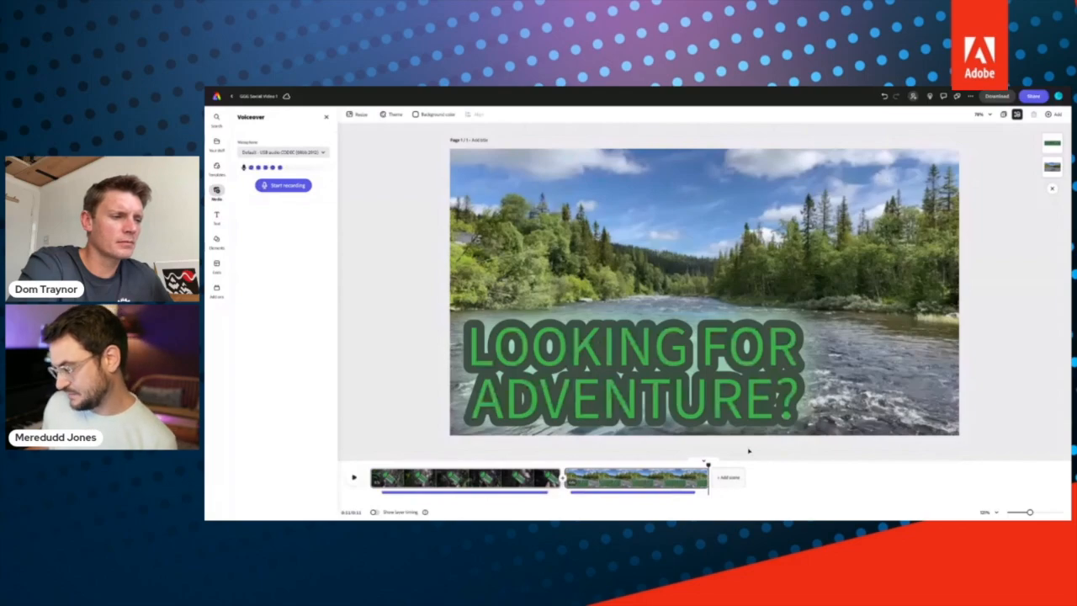
# Step: Add a third scene after the river clip and search the stock videos for "hiking"
pyautogui.click(731, 479)
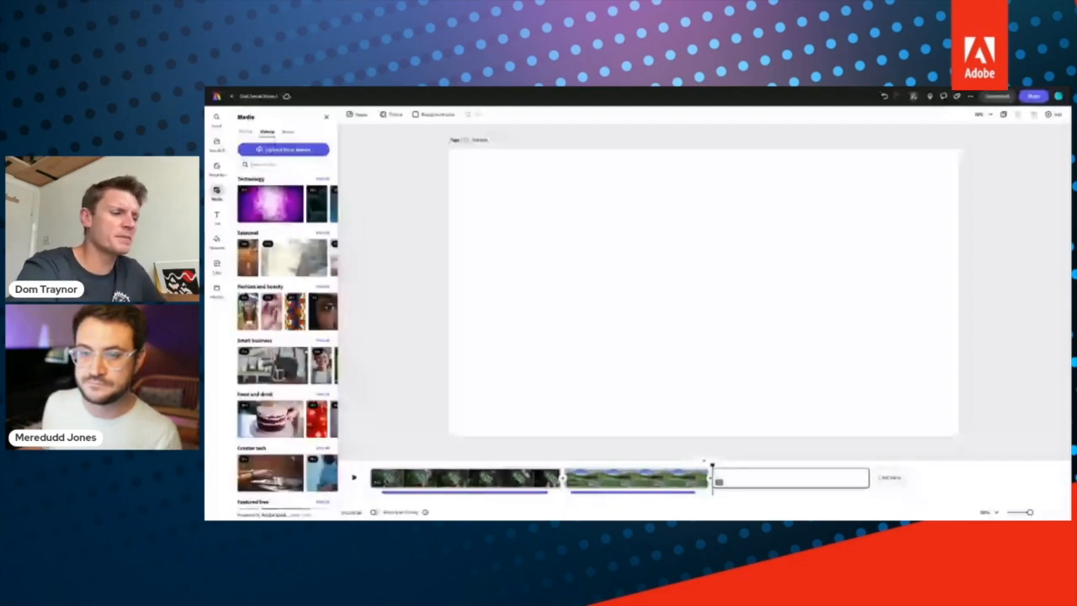
pyautogui.write('hiking')
pyautogui.press('Return')
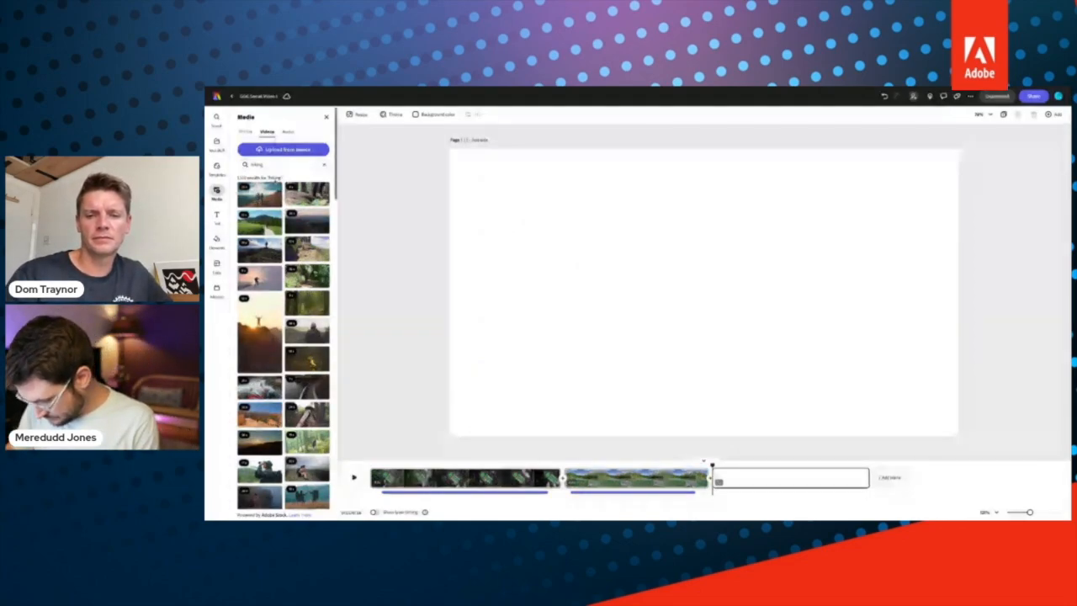
# Step: Search the stock videos for reception footage and insert the service bell clip into the new scene
pyautogui.write('run')
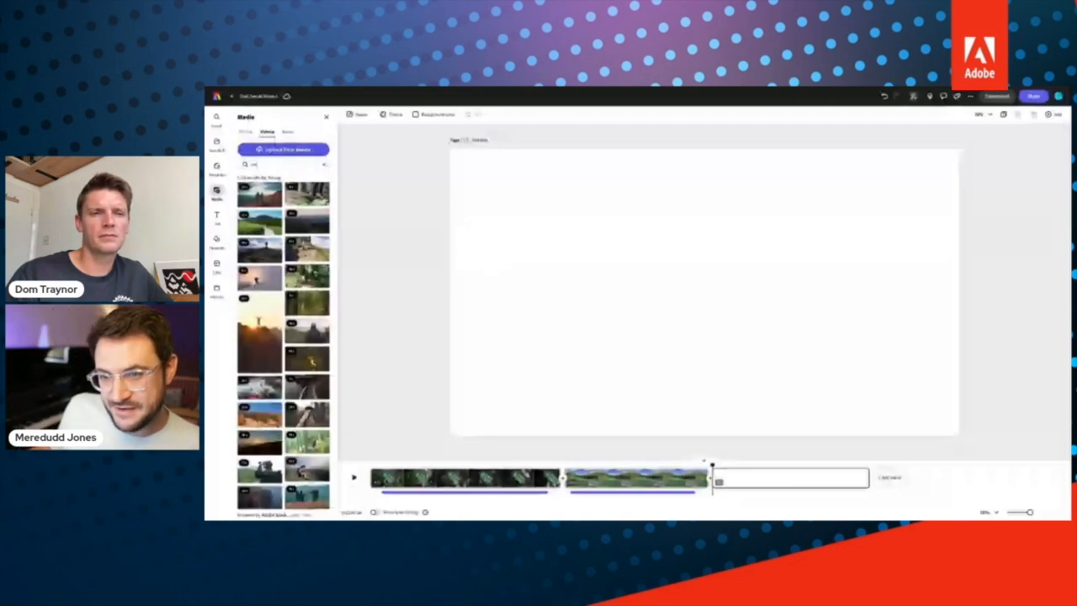
pyautogui.write('mercial')
pyautogui.press('Return')
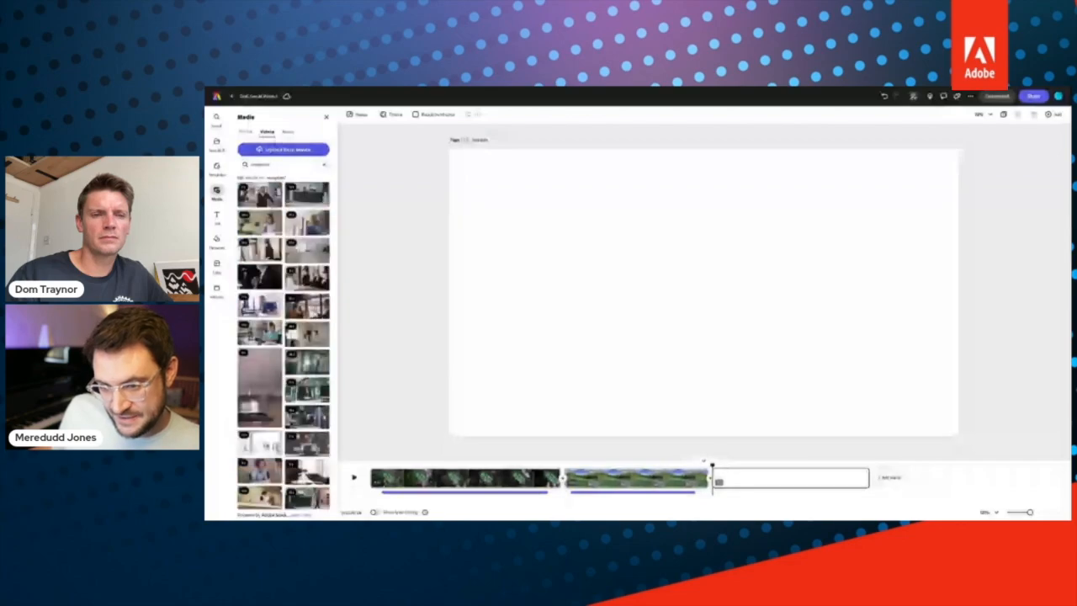
pyautogui.scroll(-2, 283, 341)
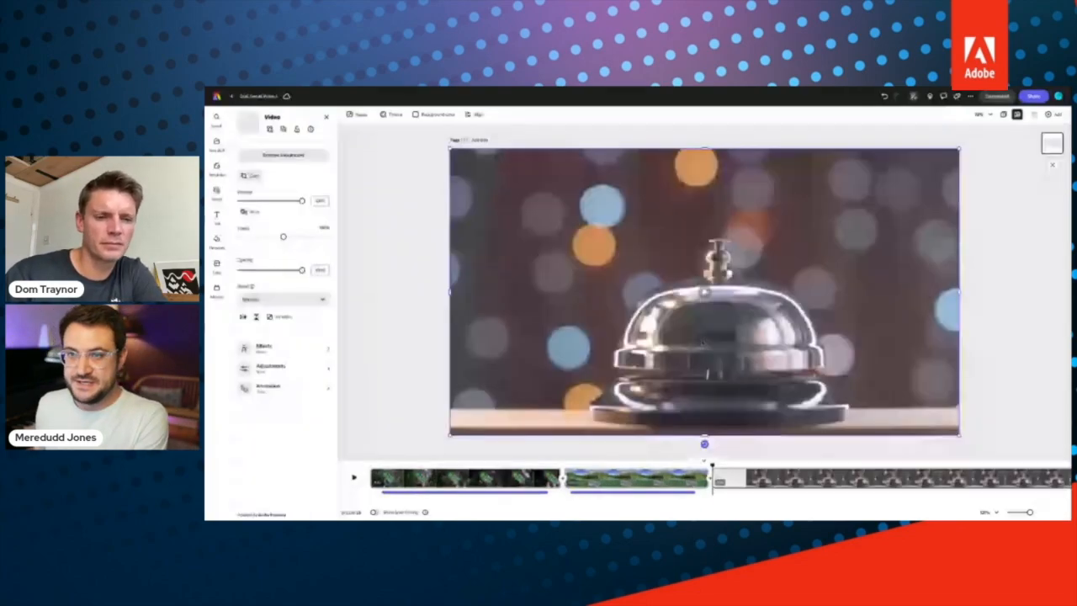
# Step: Clear the service bell clip from the third scene and try out a receptionist clip from the stock results instead
pyautogui.press('Delete')
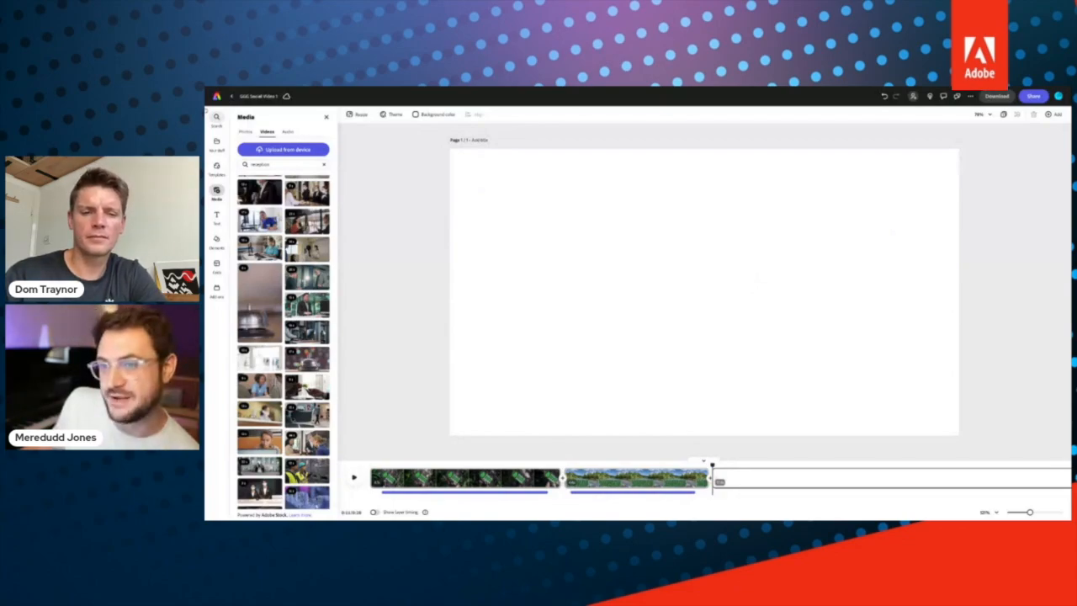
pyautogui.scroll(2, 295, 252)
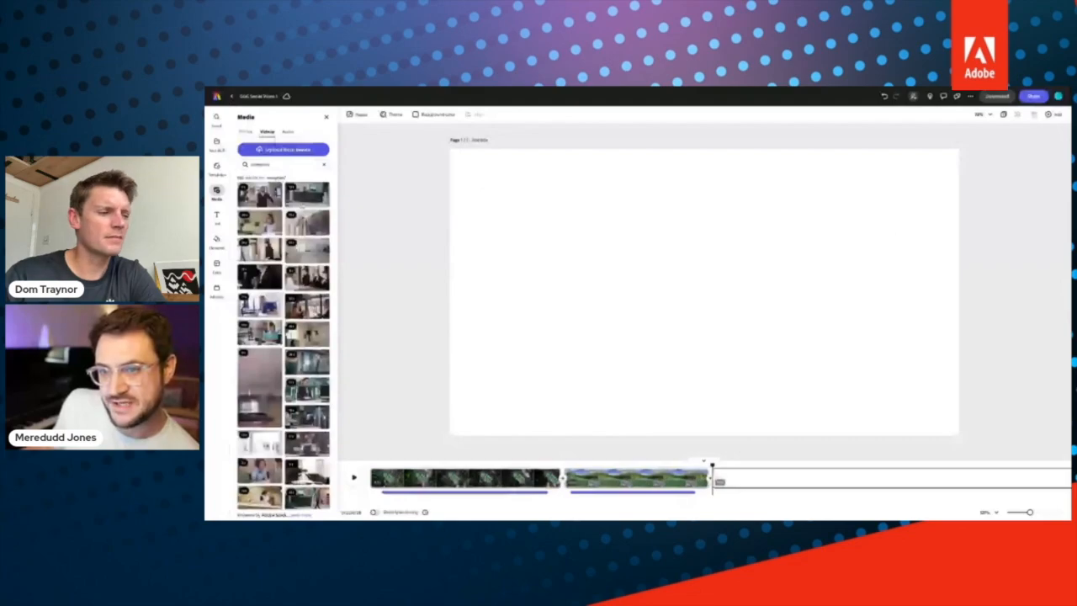
pyautogui.scroll(-3, 286, 337)
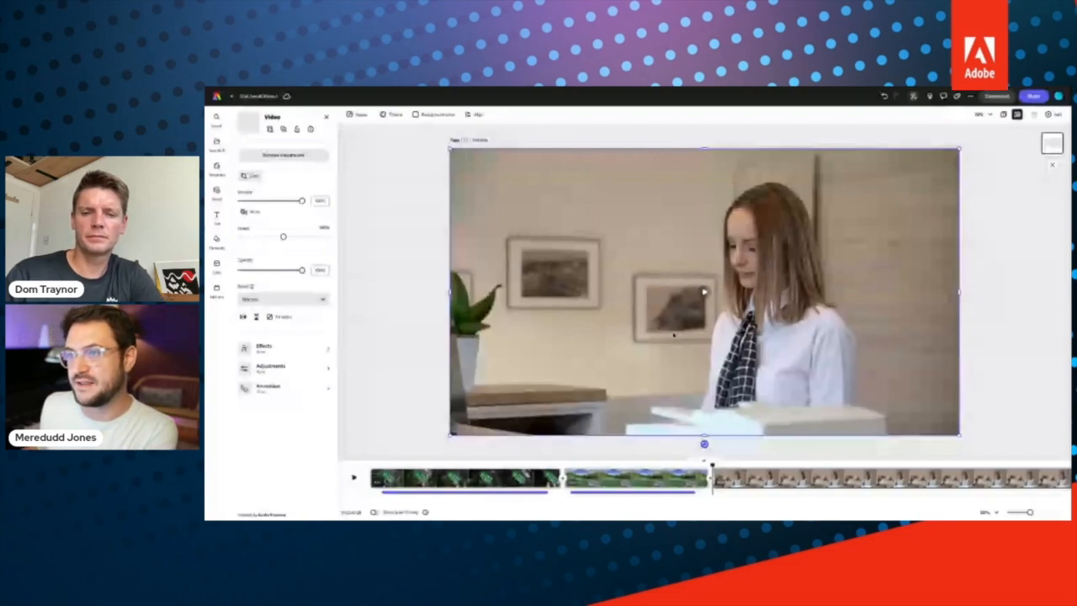
pyautogui.press('Delete')
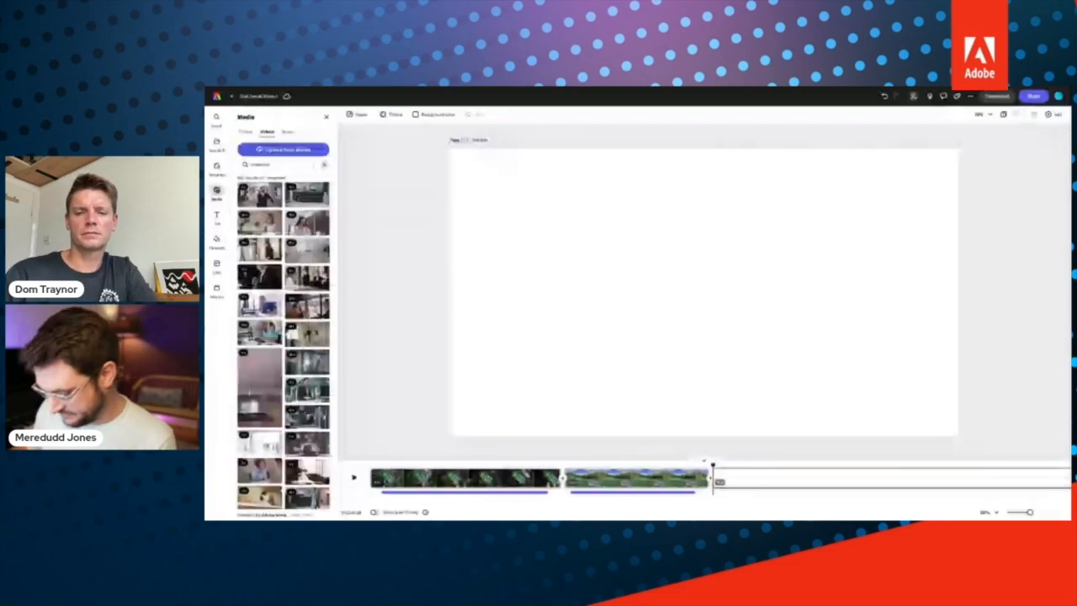
# Step: Search the stock videos for hiking footage and insert the clip of two hikers on a grassy mountain slope into the third scene
pyautogui.click(324, 165)
pyautogui.write('cal')
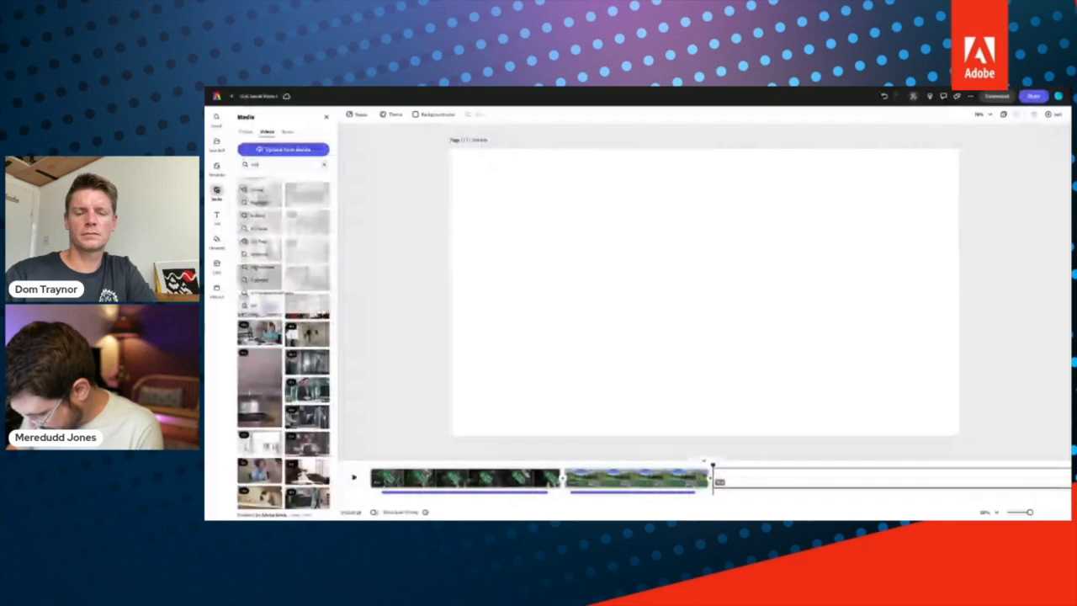
pyautogui.write('ling')
pyautogui.press('Return')
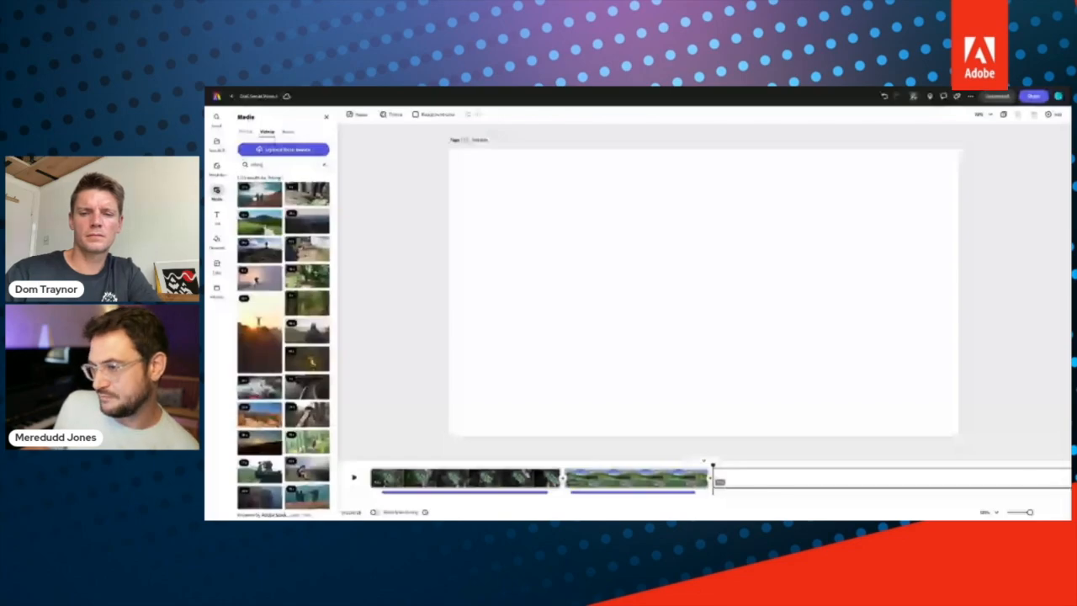
pyautogui.click(257, 196)
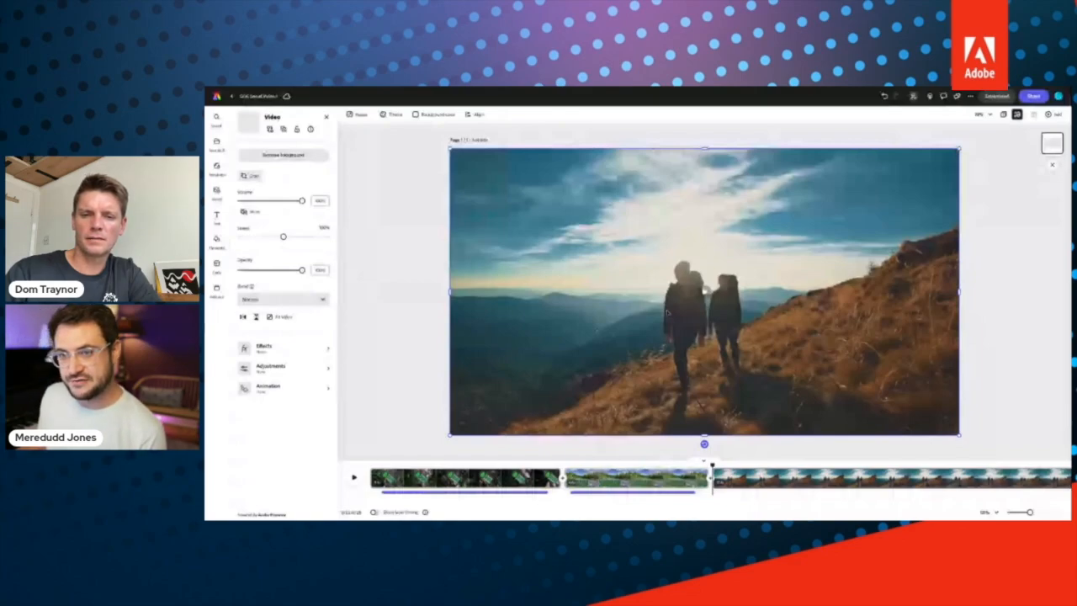
# Step: Record a voiceover starting just after the beginning of the hiking scene
pyautogui.moveTo(712, 465); pyautogui.dragTo(719, 465)
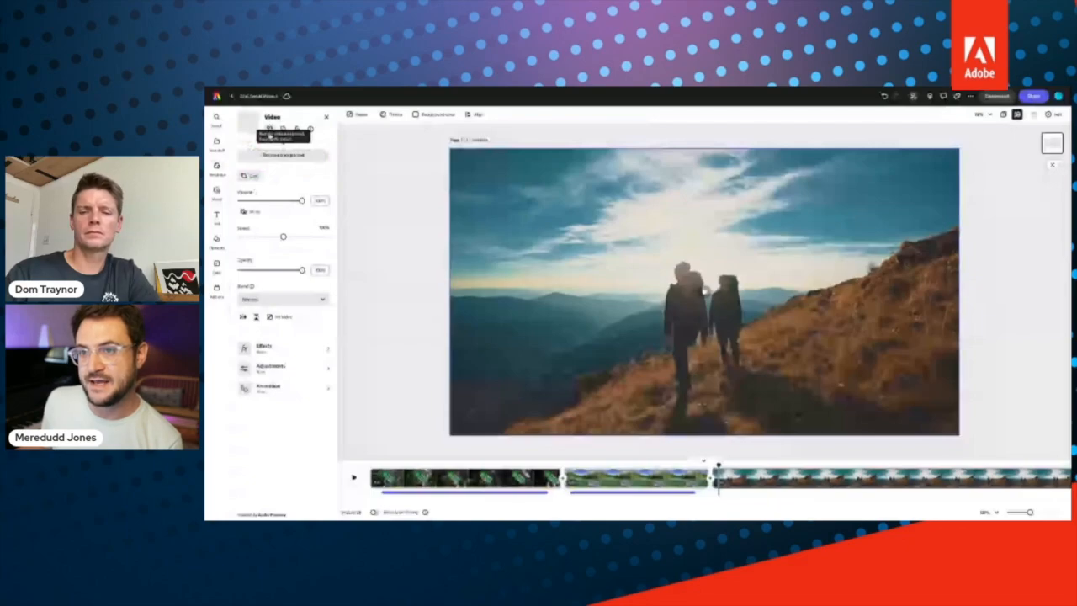
pyautogui.click(326, 117)
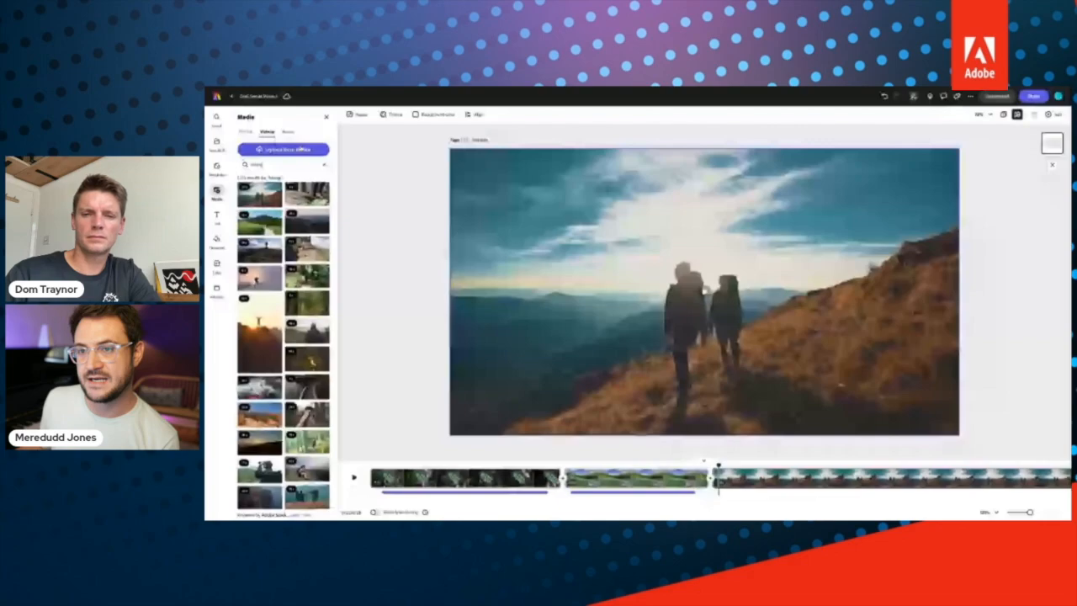
pyautogui.click(294, 151)
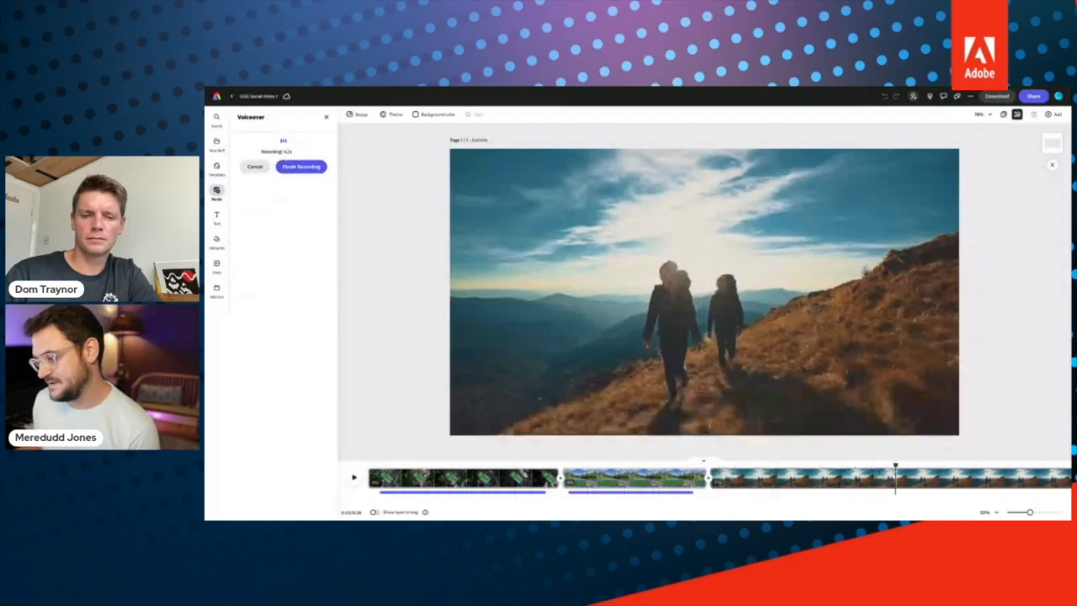
pyautogui.click(300, 166)
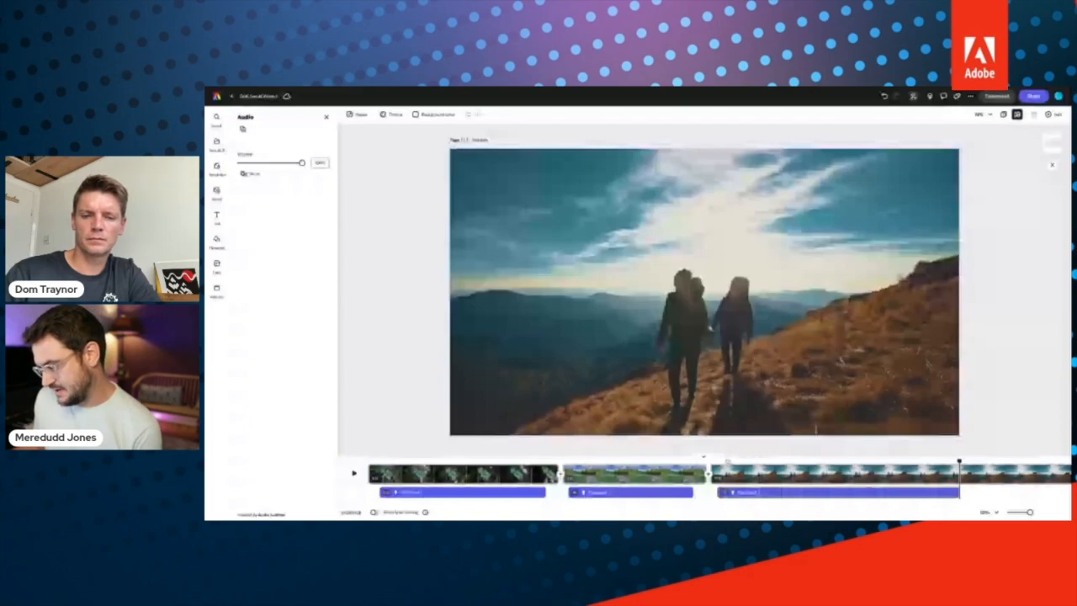
# Step: Find where the speech begins, trim the unwanted start off the third voiceover, and move it to the beginning of the hiking scene
pyautogui.click(764, 463)
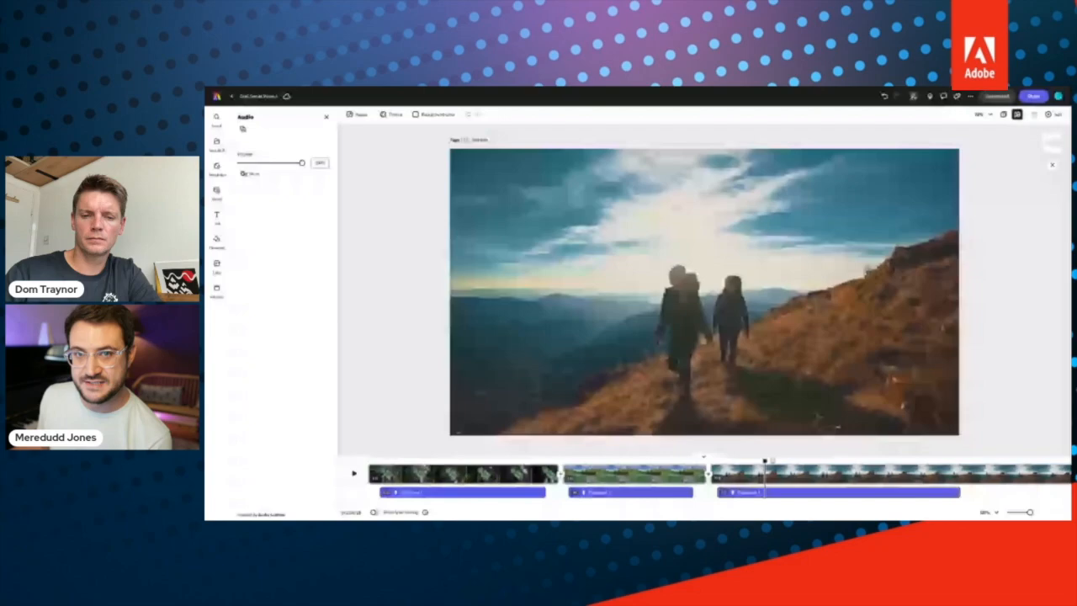
pyautogui.moveTo(765, 461); pyautogui.dragTo(751, 461)
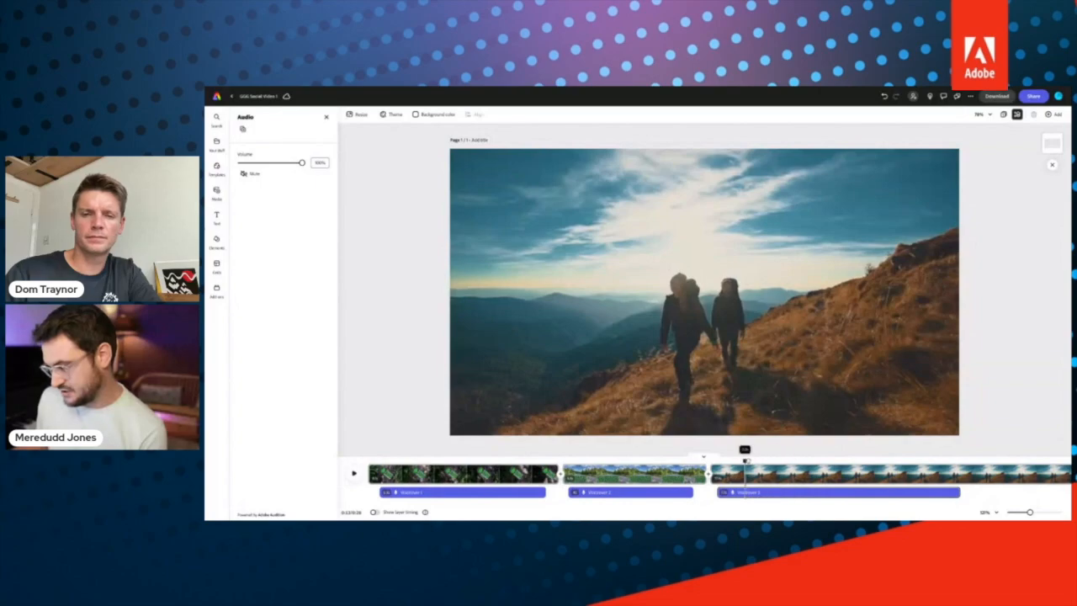
pyautogui.moveTo(744, 461); pyautogui.dragTo(713, 461)
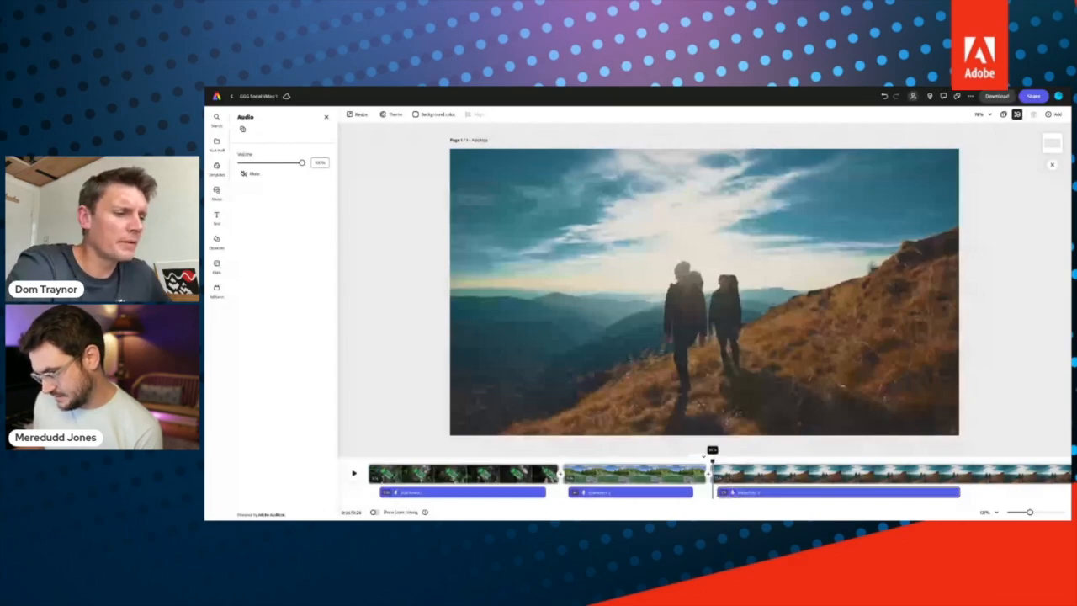
pyautogui.moveTo(717, 493); pyautogui.dragTo(760, 493)
pyautogui.moveTo(880, 494); pyautogui.dragTo(842, 495)
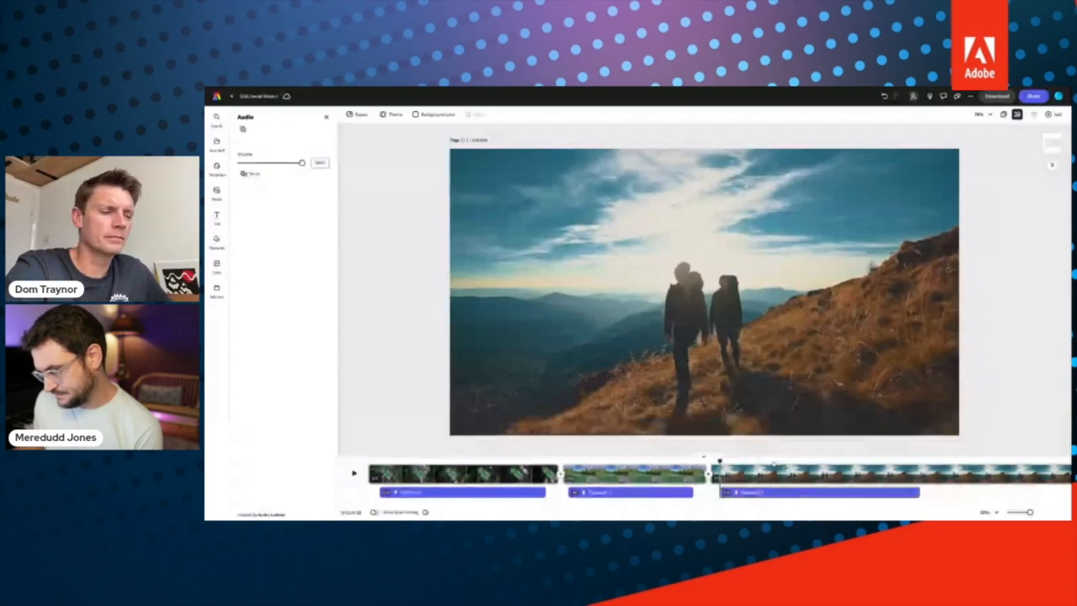
# Step: Listen to the third voiceover, trim its unwanted end, and shorten the hiking clip to finish just after it
pyautogui.press('space')
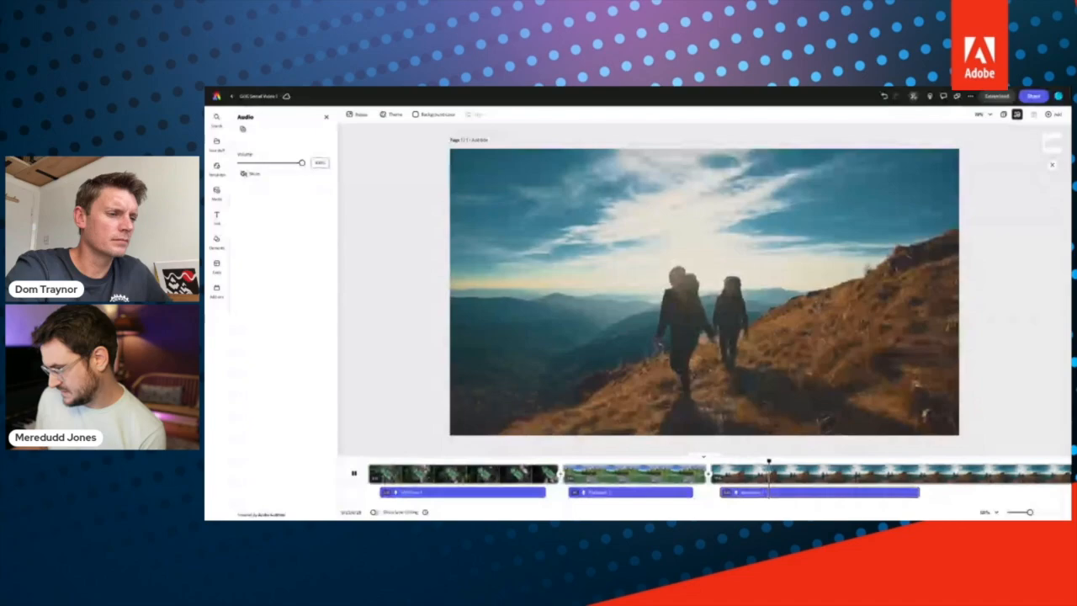
pyautogui.press('space')
pyautogui.moveTo(919, 492); pyautogui.dragTo(866, 496)
pyautogui.hscroll(5, 871, 494)
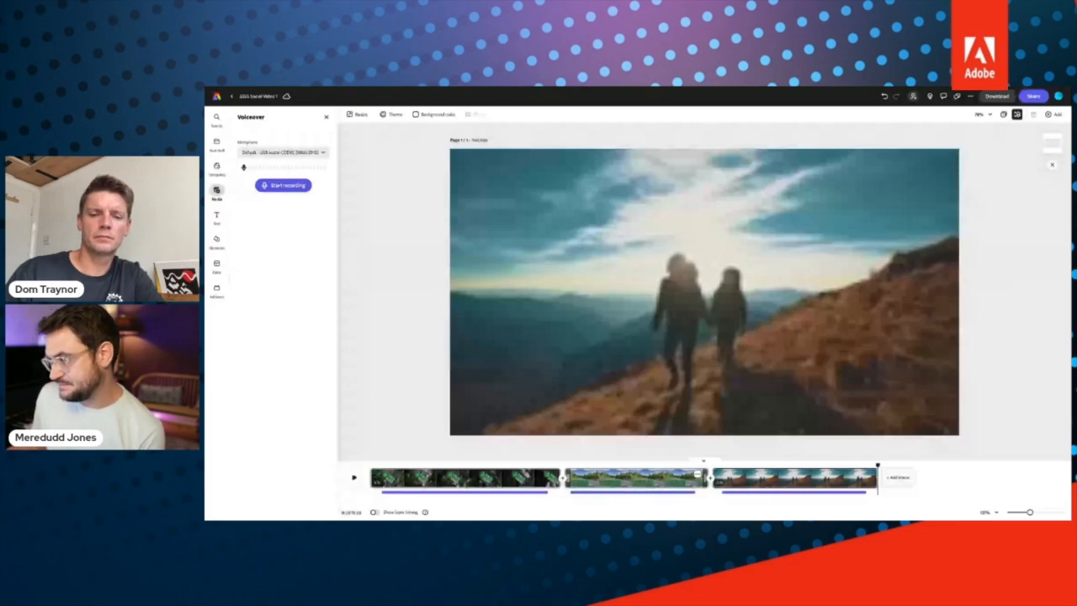
# Step: Add a text box reading "Visit us" near the start of the hiking scene
pyautogui.click(720, 465)
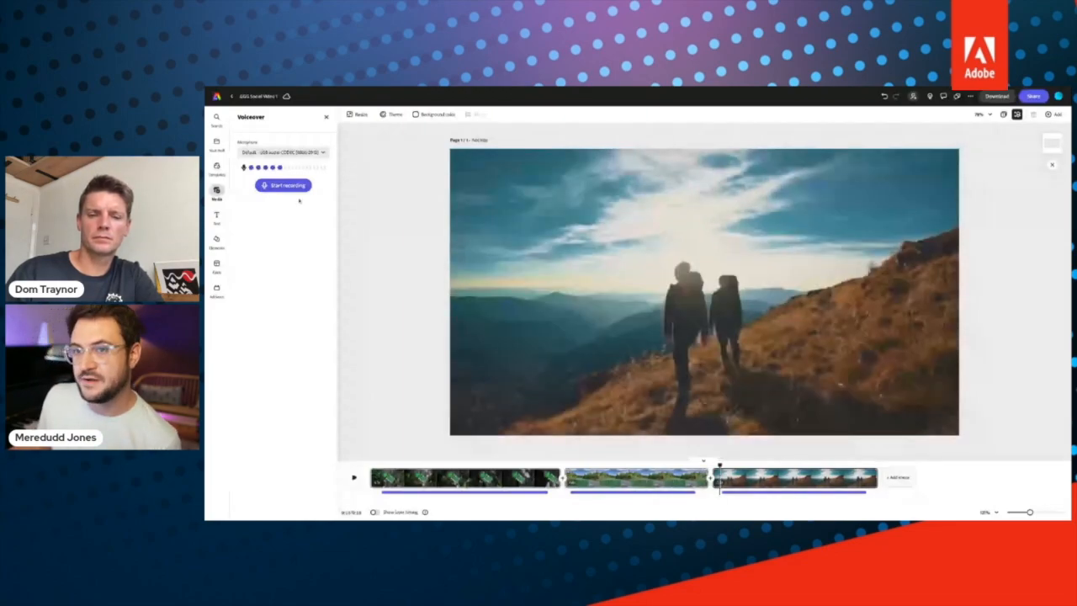
pyautogui.click(216, 216)
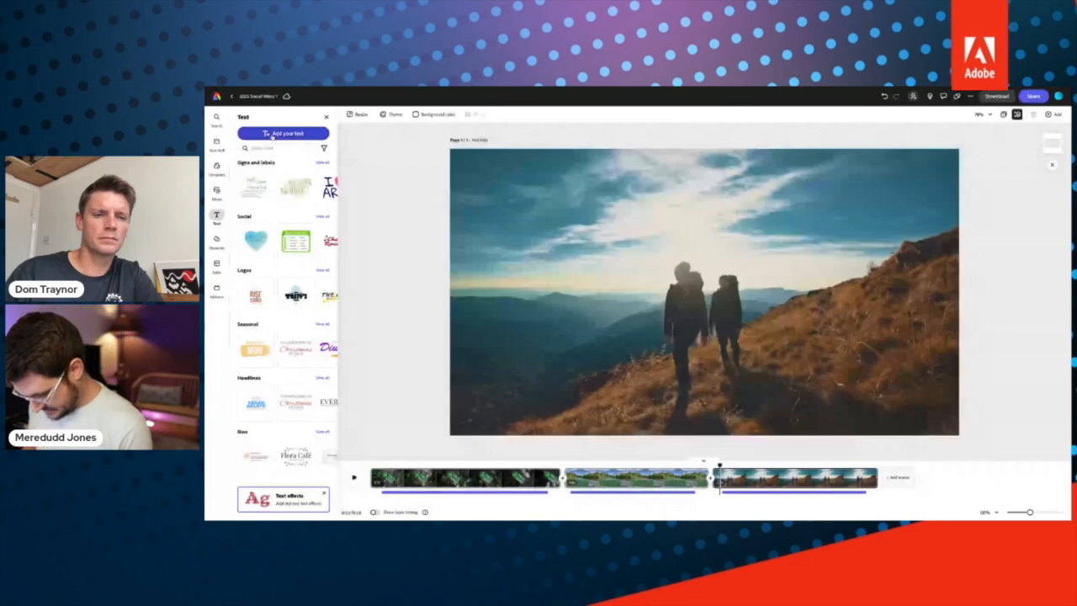
pyautogui.click(271, 135)
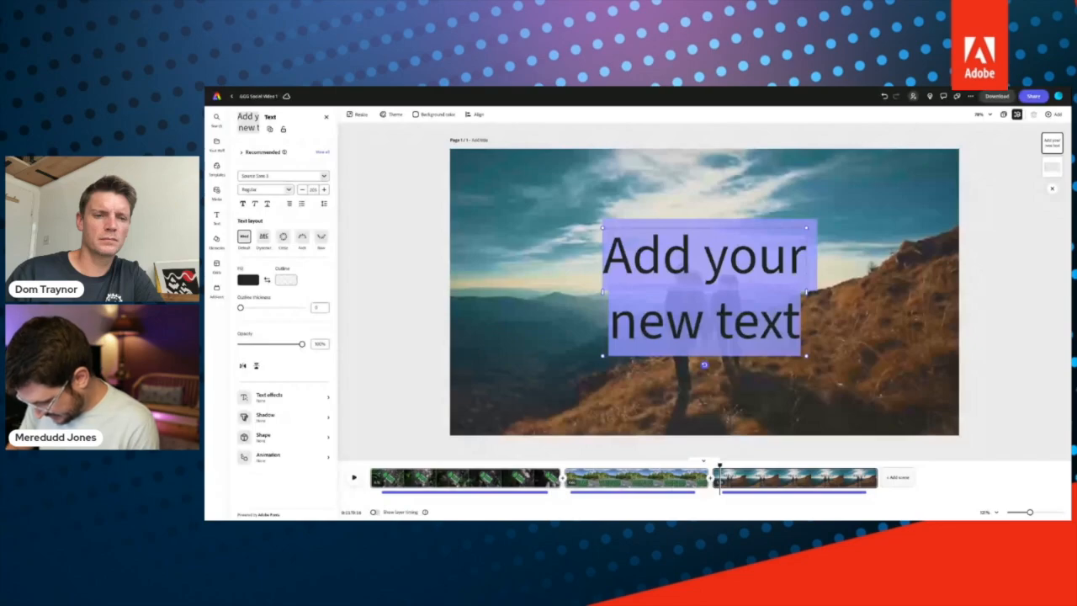
pyautogui.write('Visit us')
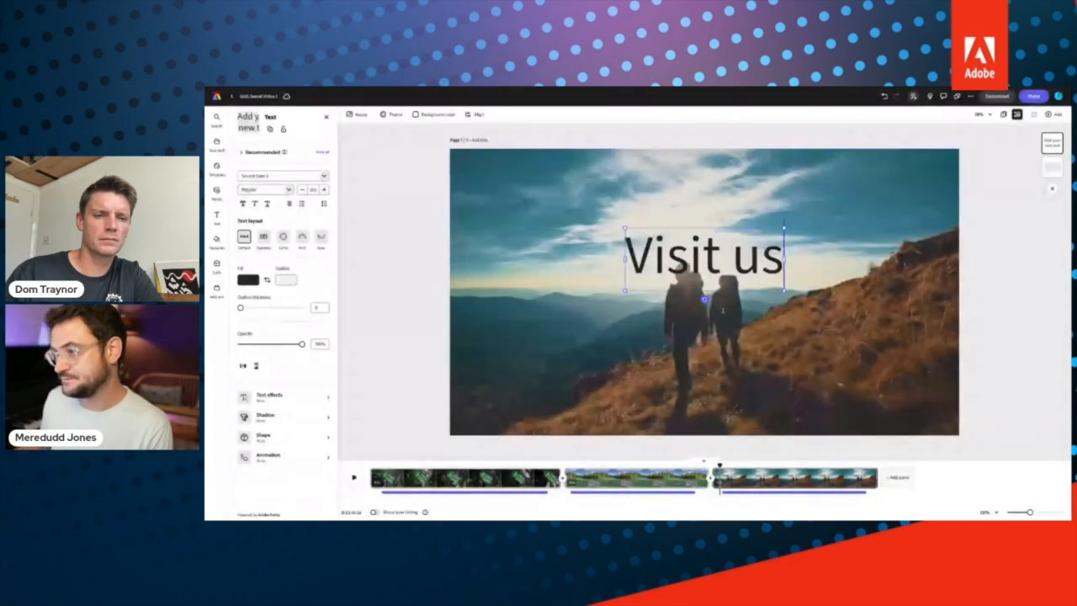